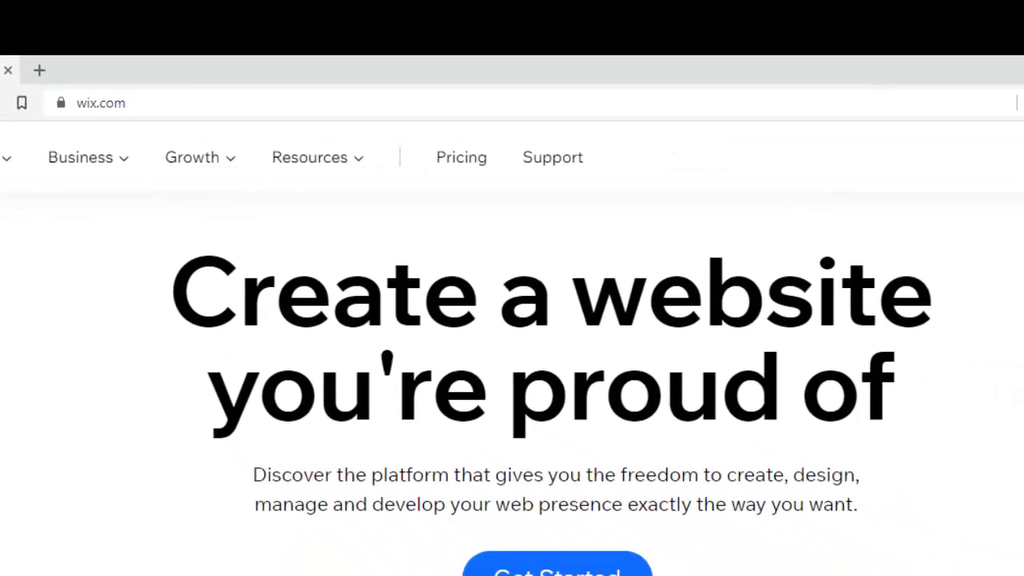
Step: Log in to the Wix account with the account email and password
{"action": "left_click", "coordinate": [872, 352]}
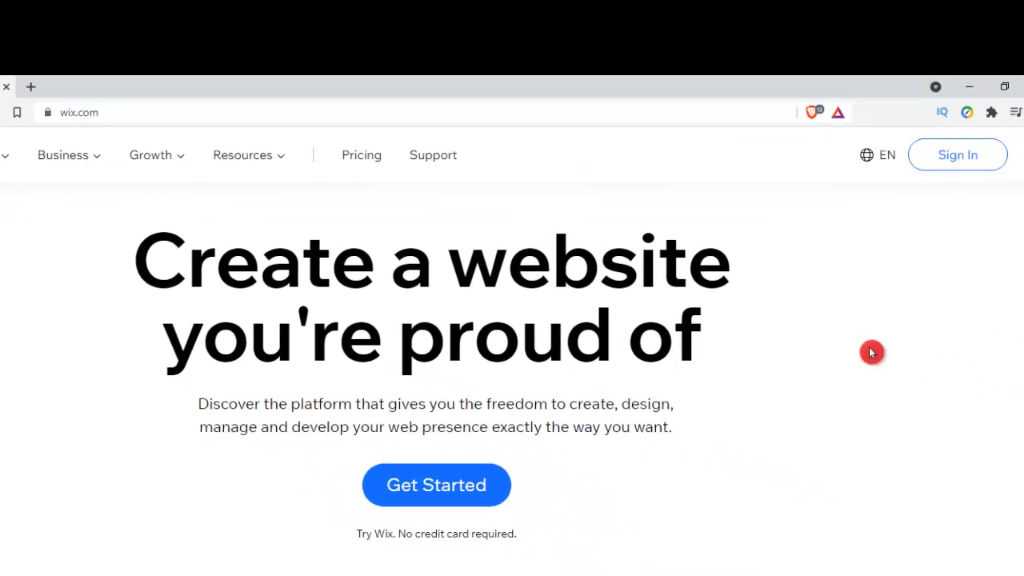
{"action": "left_click", "coordinate": [951, 163]}
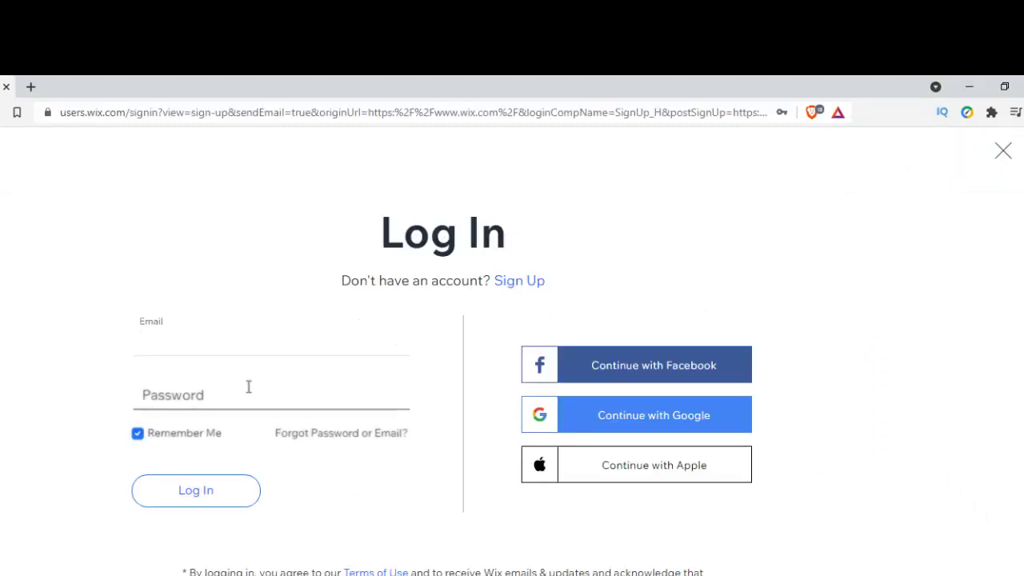
{"action": "left_click", "coordinate": [244, 382]}
{"action": "left_click", "coordinate": [206, 392]}
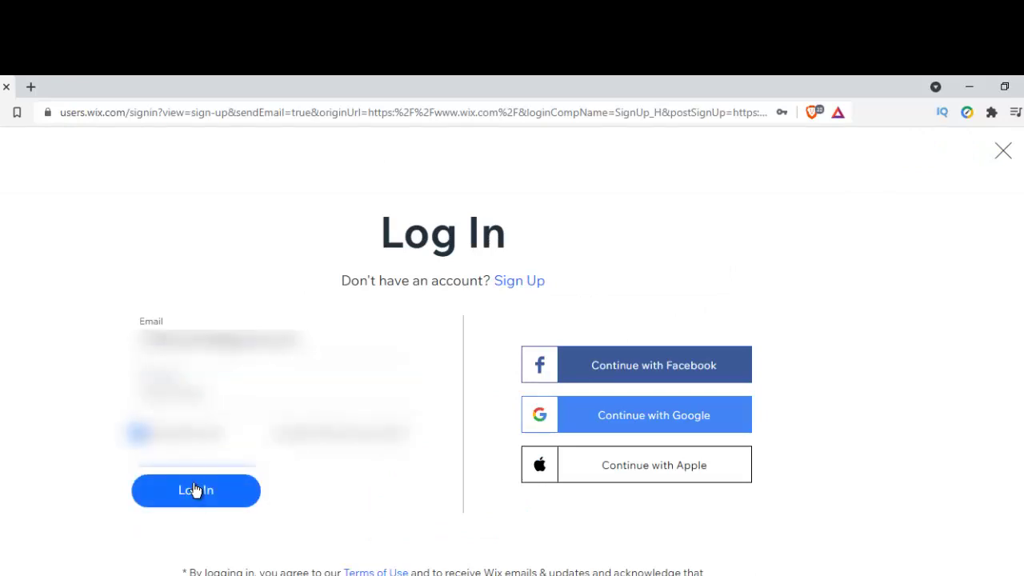
{"action": "left_click", "coordinate": [195, 490]}
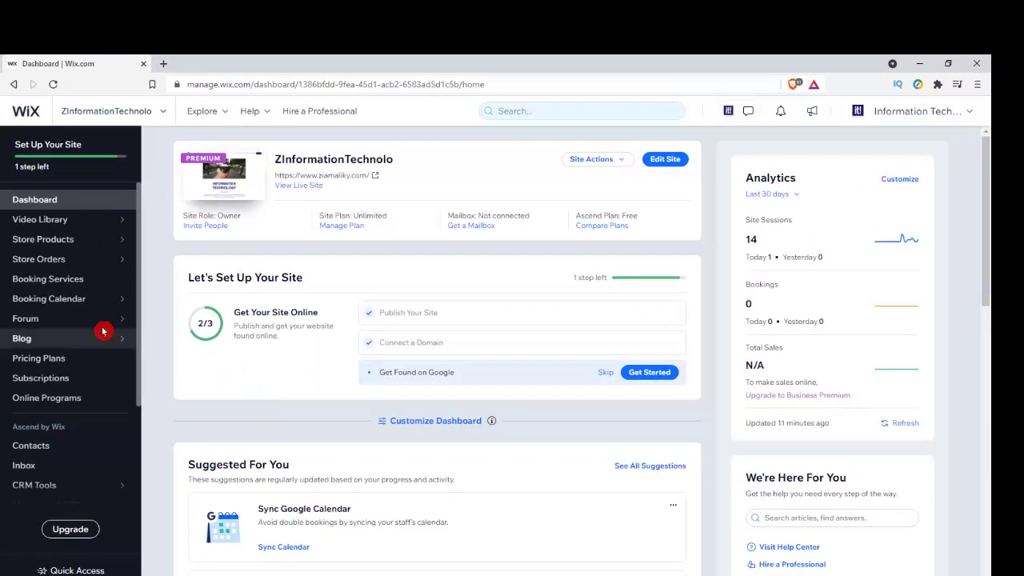
Step: Create a new forum post titled "Find All Saved Wifi Passwords on Windows 10/11"
{"action": "mouse_move", "coordinate": [29, 339]}
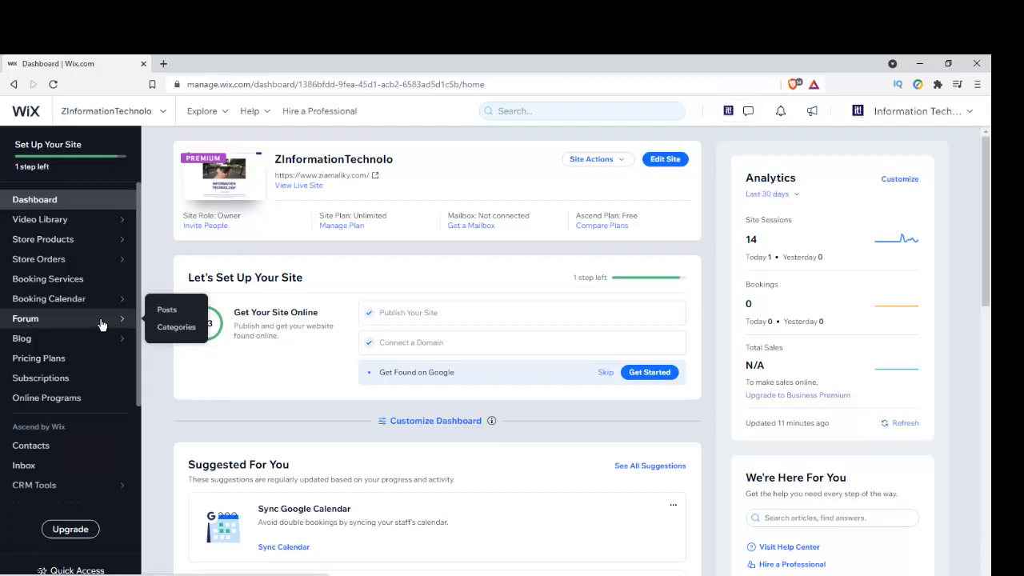
{"action": "left_click", "coordinate": [173, 313]}
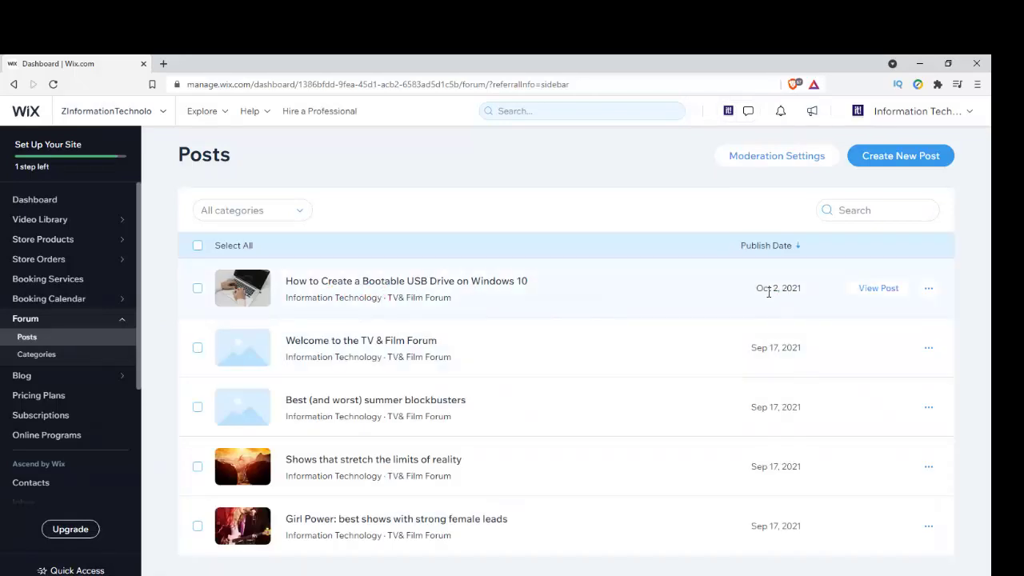
{"action": "left_click", "coordinate": [702, 295]}
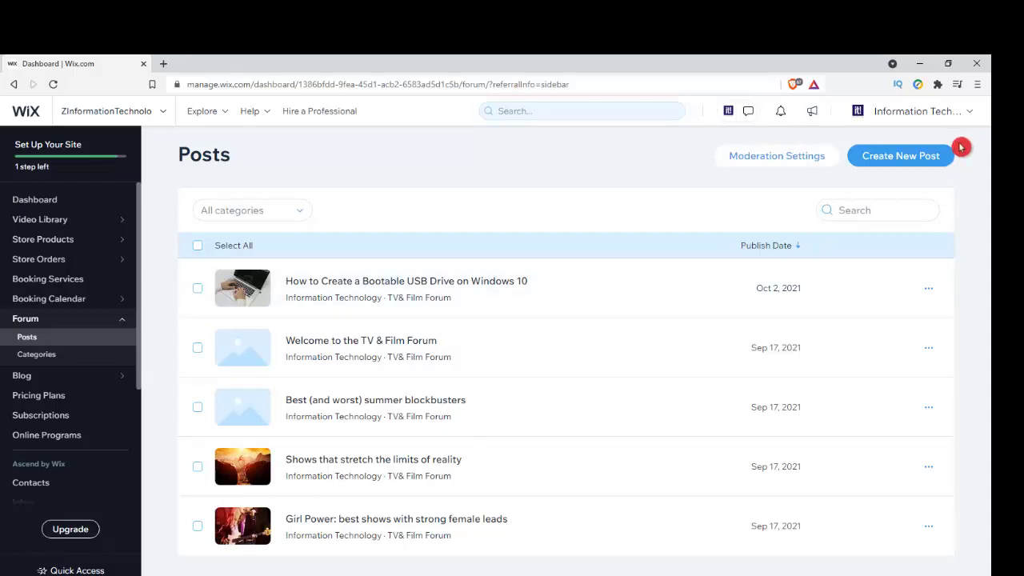
{"action": "left_click", "coordinate": [912, 159]}
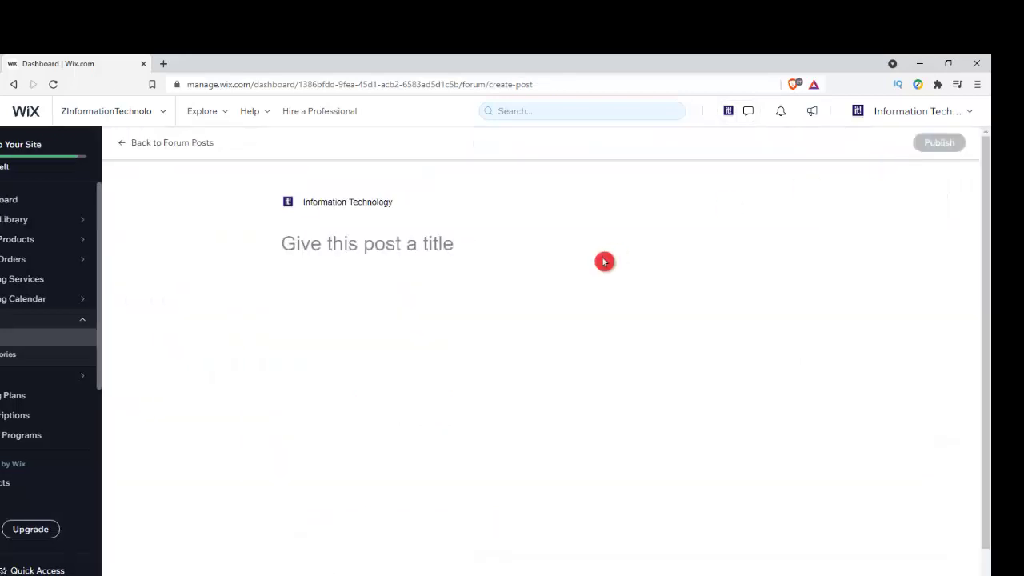
{"action": "left_click", "coordinate": [278, 246]}
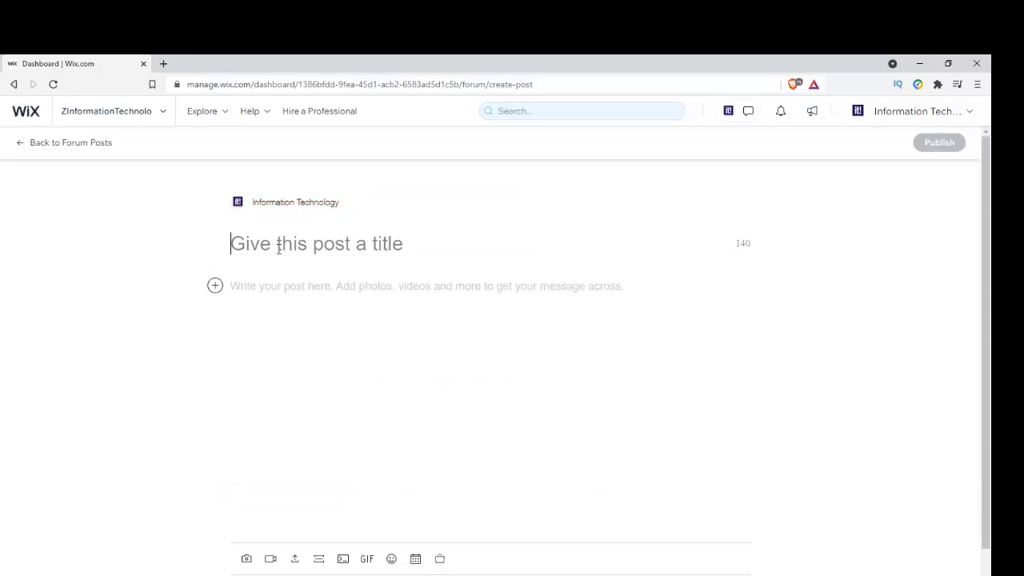
{"action": "key", "text": "ctrl+v"}
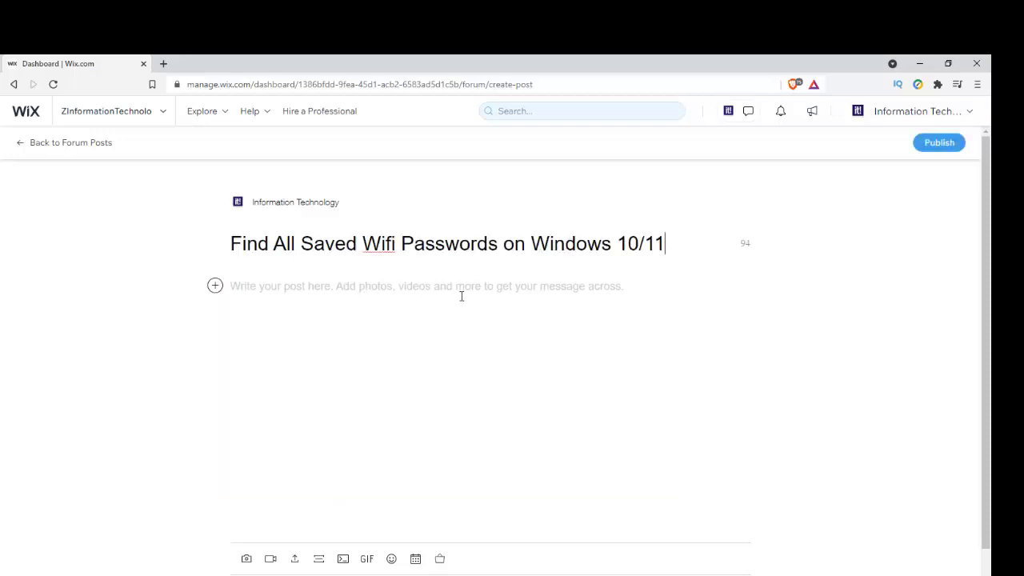
Step: Paste the article text about viewing the active WiFi password from Wireless Properties into the post body and review it
{"action": "left_click", "coordinate": [426, 288]}
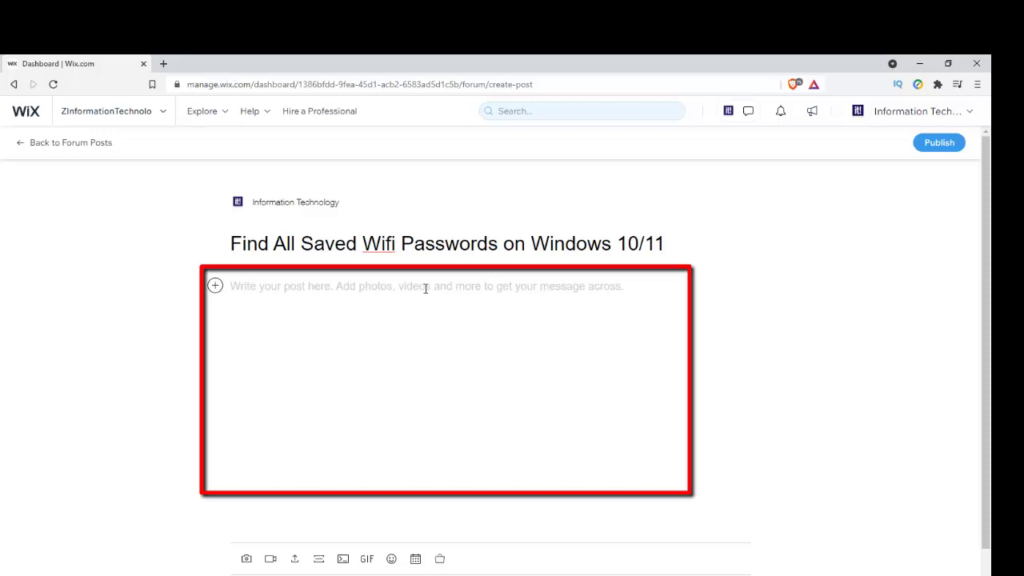
{"action": "left_click", "coordinate": [425, 291]}
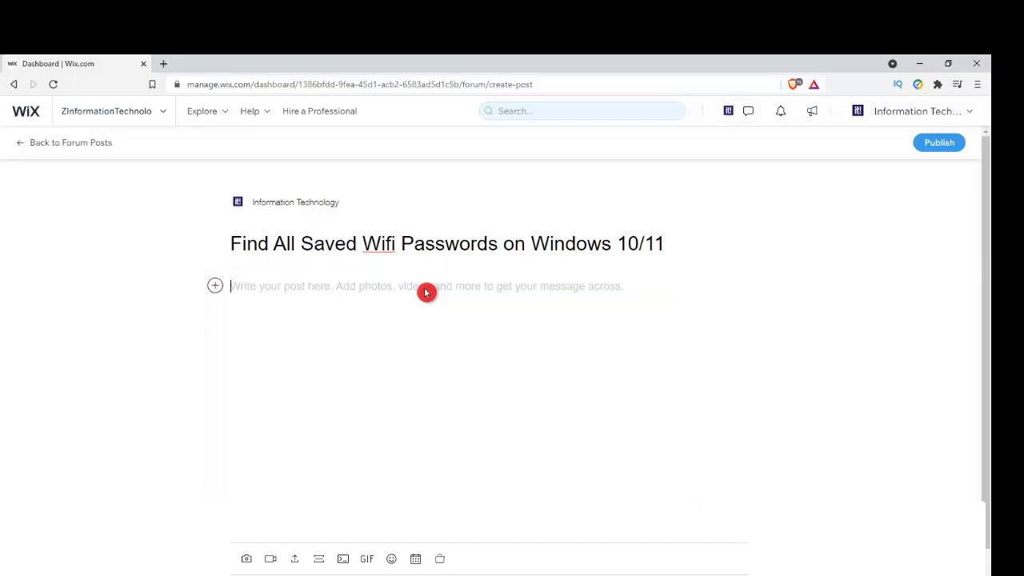
{"action": "key", "text": "ctrl+v"}
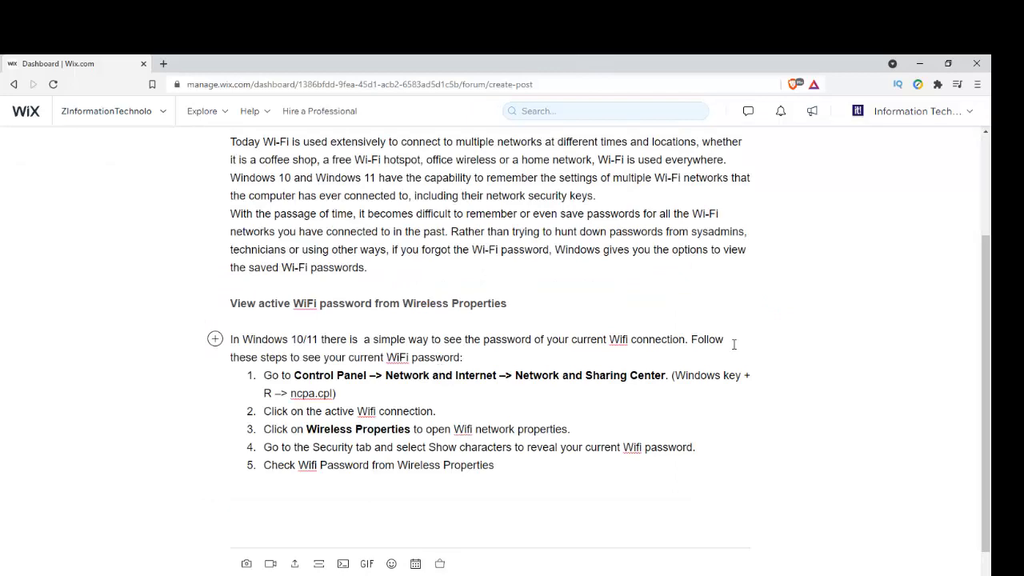
{"action": "scroll", "coordinate": [988, 336], "scroll_direction": "down", "scroll_amount": 1}
{"action": "scroll", "coordinate": [989, 328], "scroll_direction": "up", "scroll_amount": 2}
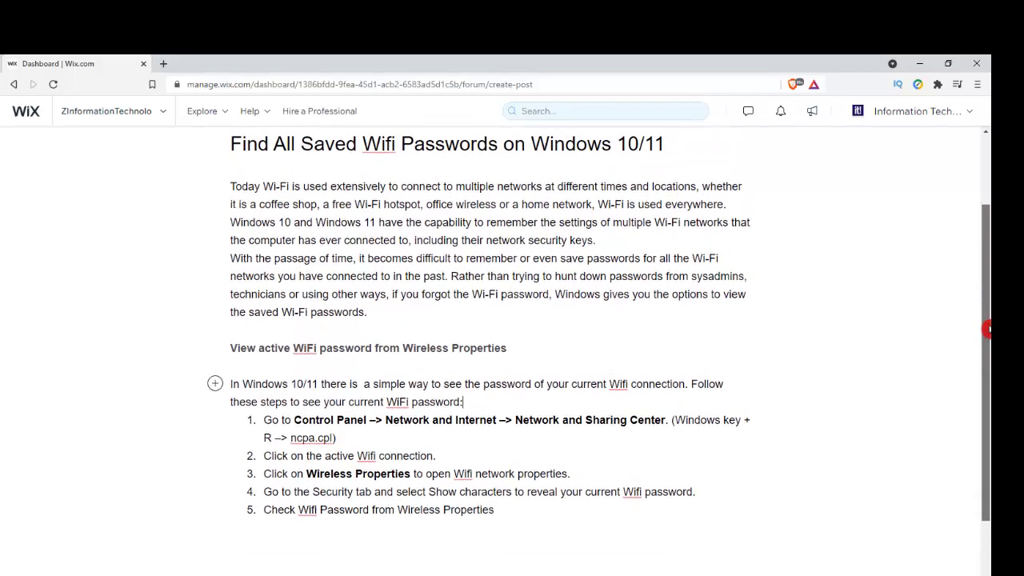
{"action": "scroll", "coordinate": [989, 344], "scroll_direction": "down", "scroll_amount": 2}
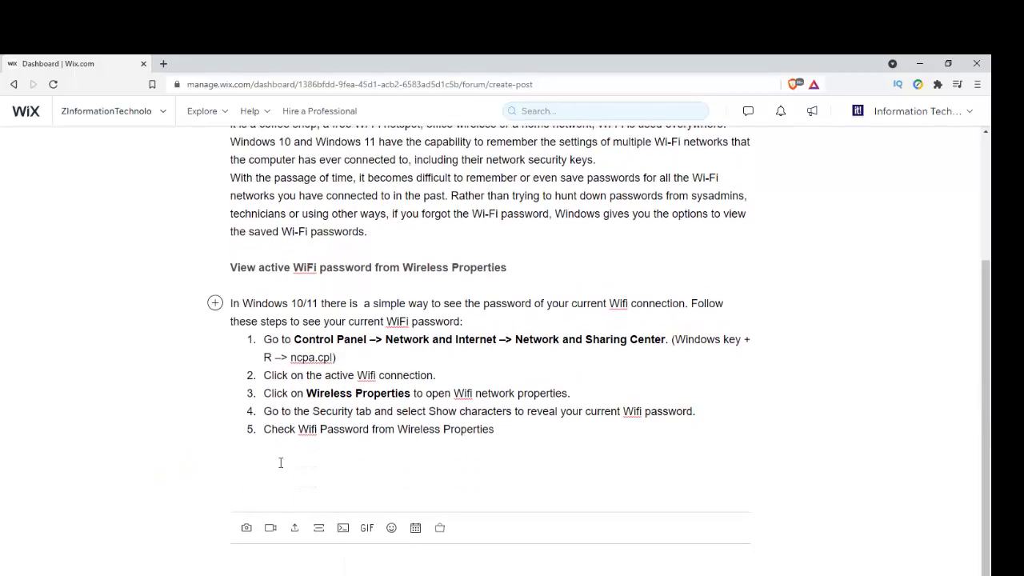
Step: Place the cursor on an empty unnumbered line below the five-step list and open the image chooser
{"action": "left_click", "coordinate": [275, 458]}
{"action": "key", "text": "BackSpace"}
{"action": "left_click", "coordinate": [285, 480]}
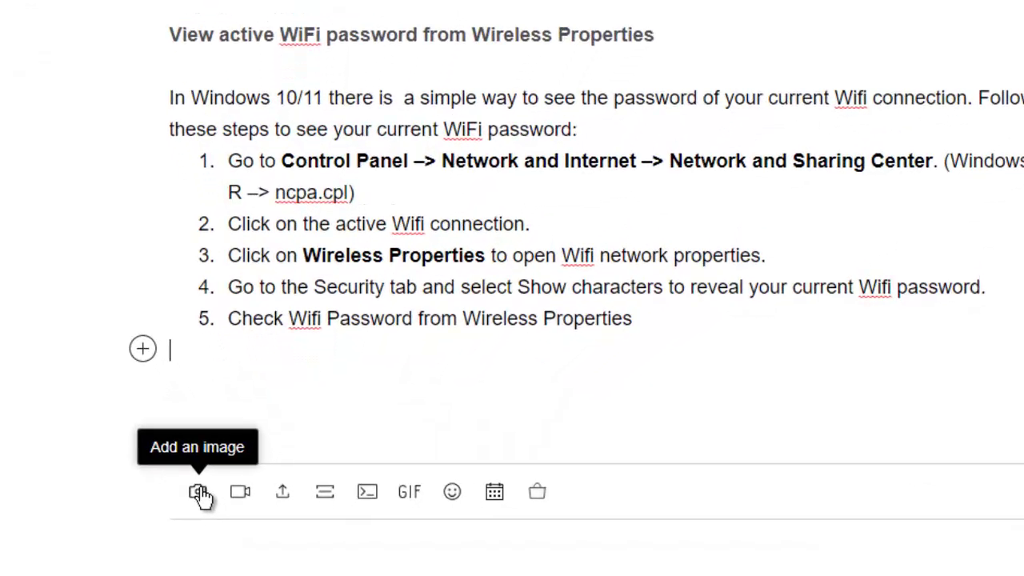
{"action": "left_click", "coordinate": [200, 494]}
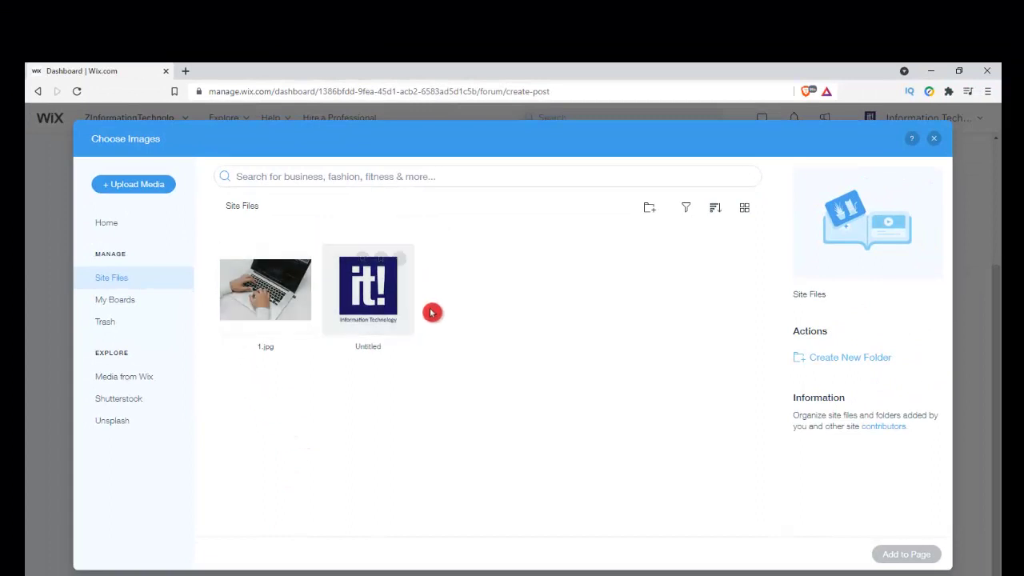
{"action": "left_click", "coordinate": [312, 319]}
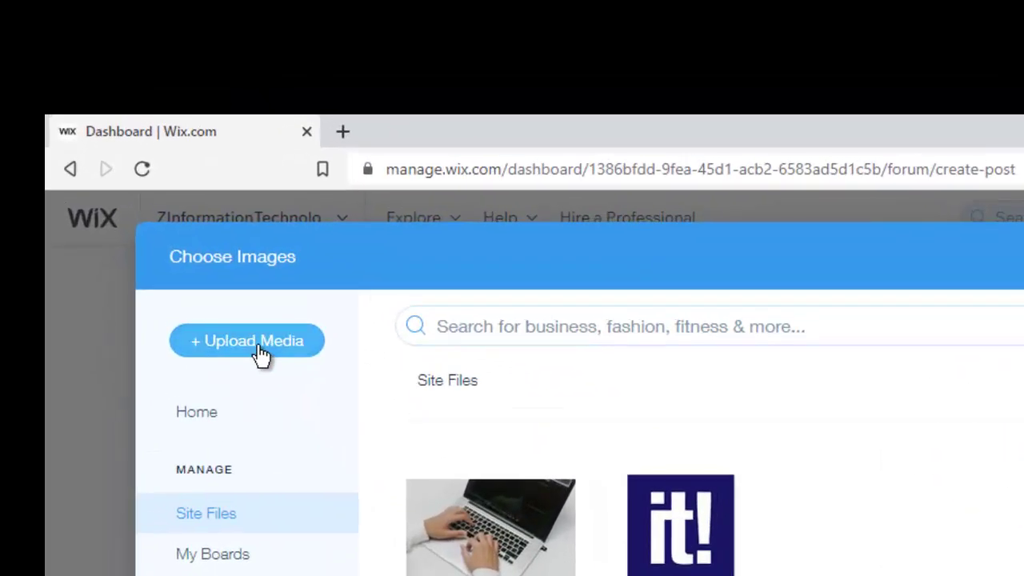
Step: Upload the image Check-Wifi-Password-from-Wireless-Properties from the Create Bootable USB Drive folder inside Downloads > Photos on the computer
{"action": "left_click", "coordinate": [204, 272]}
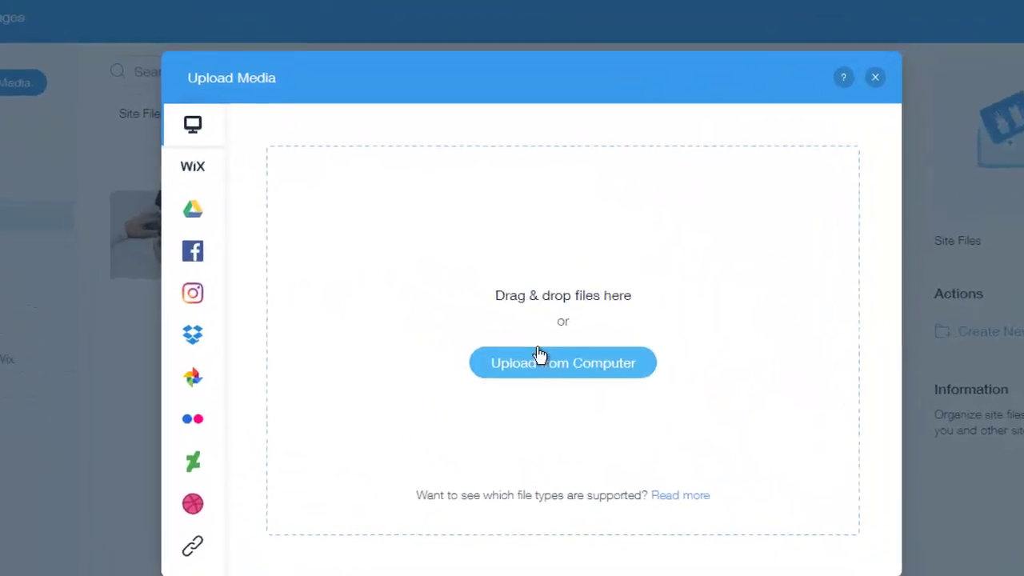
{"action": "left_click", "coordinate": [540, 321]}
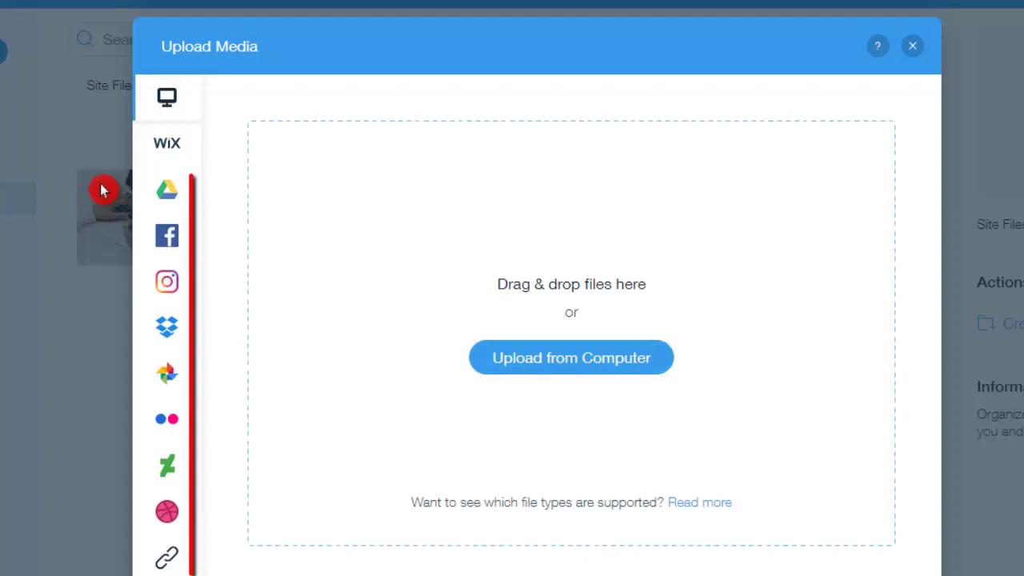
{"action": "mouse_move", "coordinate": [177, 162]}
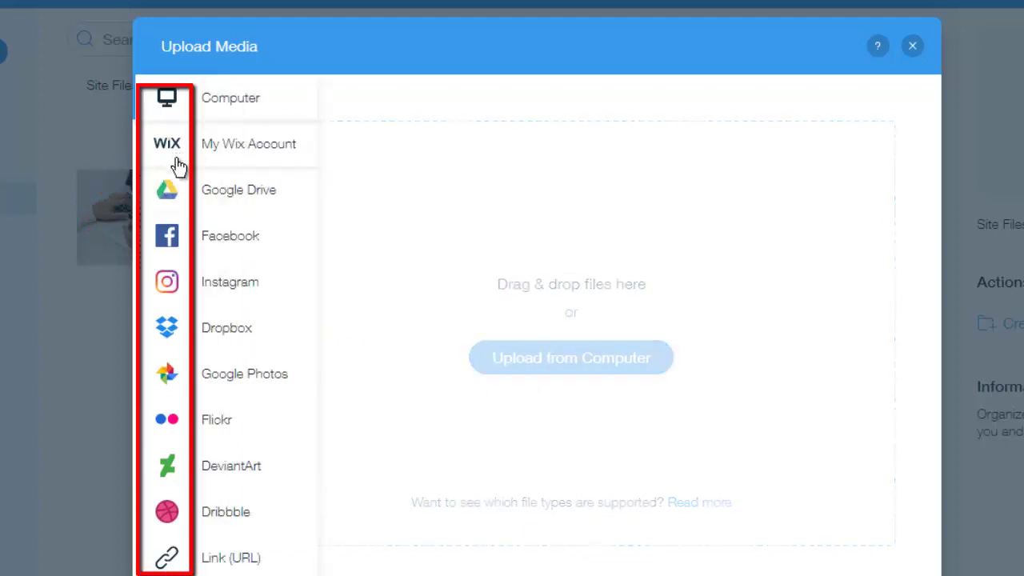
{"action": "left_click", "coordinate": [552, 371]}
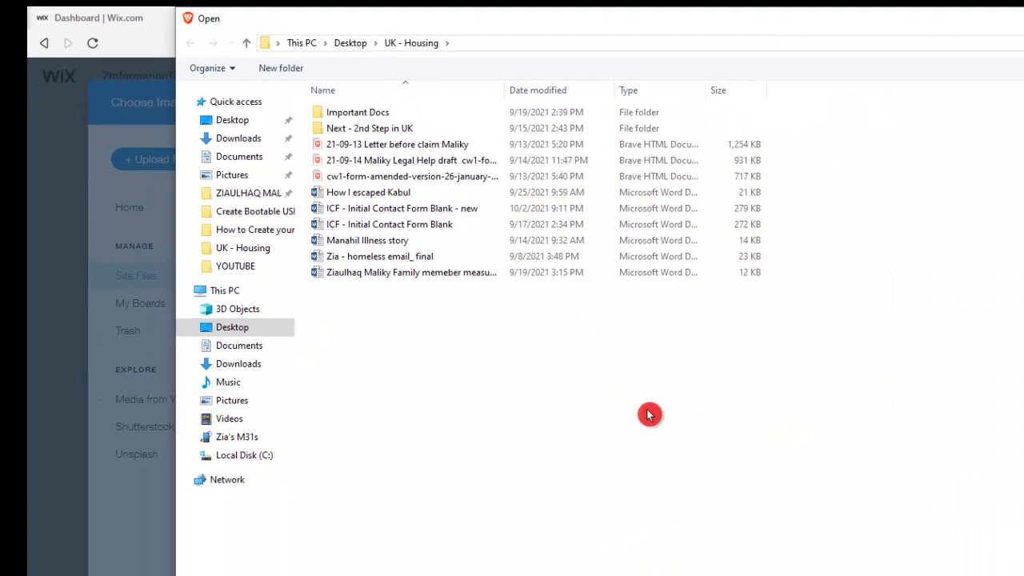
{"action": "left_click", "coordinate": [238, 140]}
{"action": "double_click", "coordinate": [364, 154]}
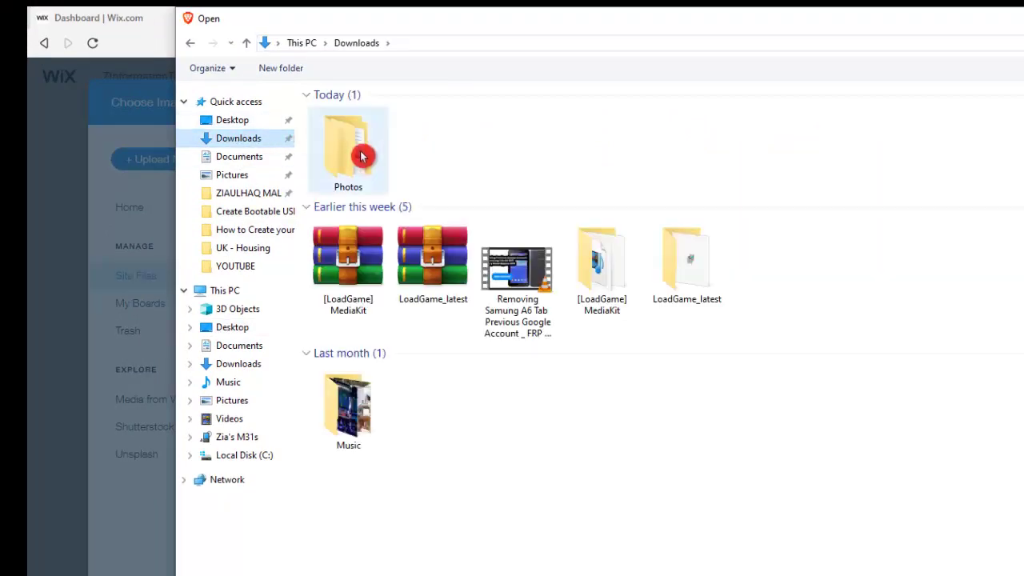
{"action": "double_click", "coordinate": [390, 112]}
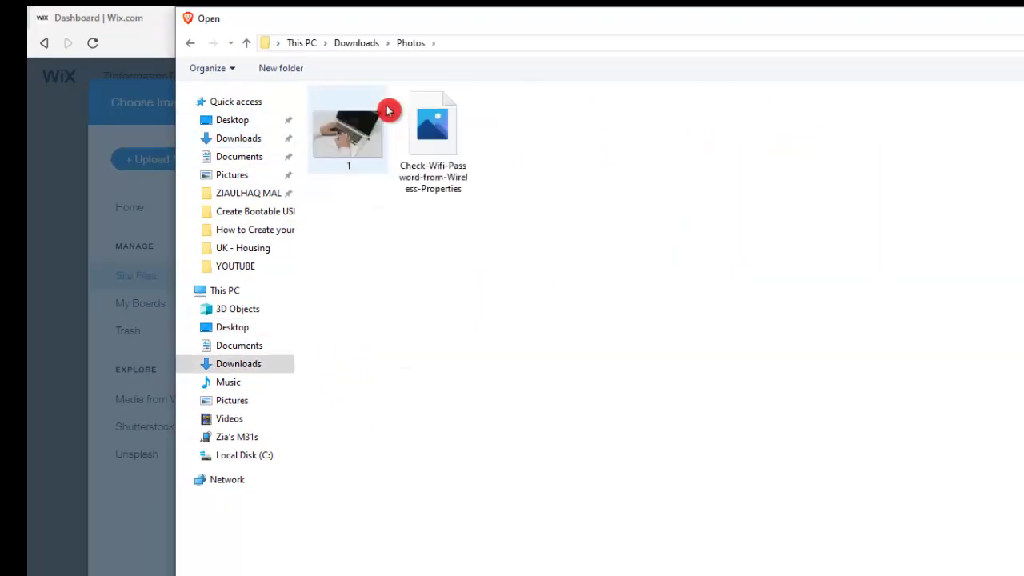
{"action": "left_click", "coordinate": [412, 147]}
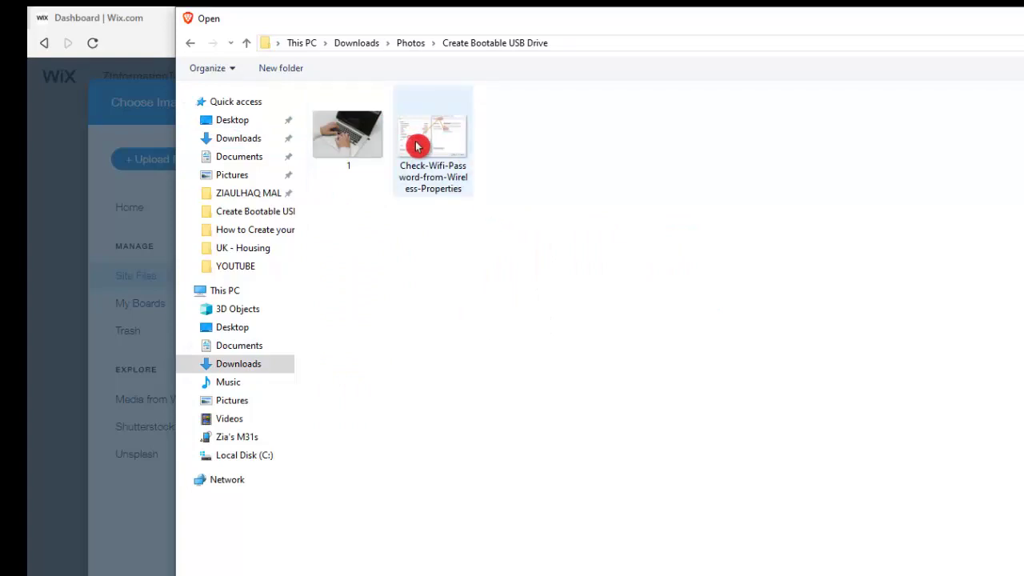
{"action": "double_click", "coordinate": [418, 147]}
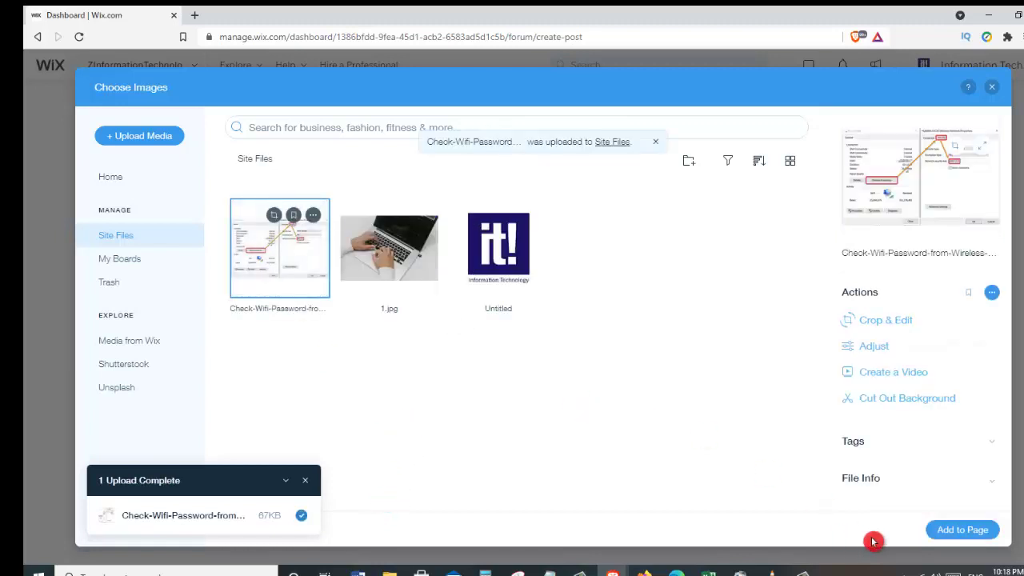
Step: Add the uploaded Wireless Properties image to the post and check it below the numbered list
{"action": "left_click", "coordinate": [963, 530]}
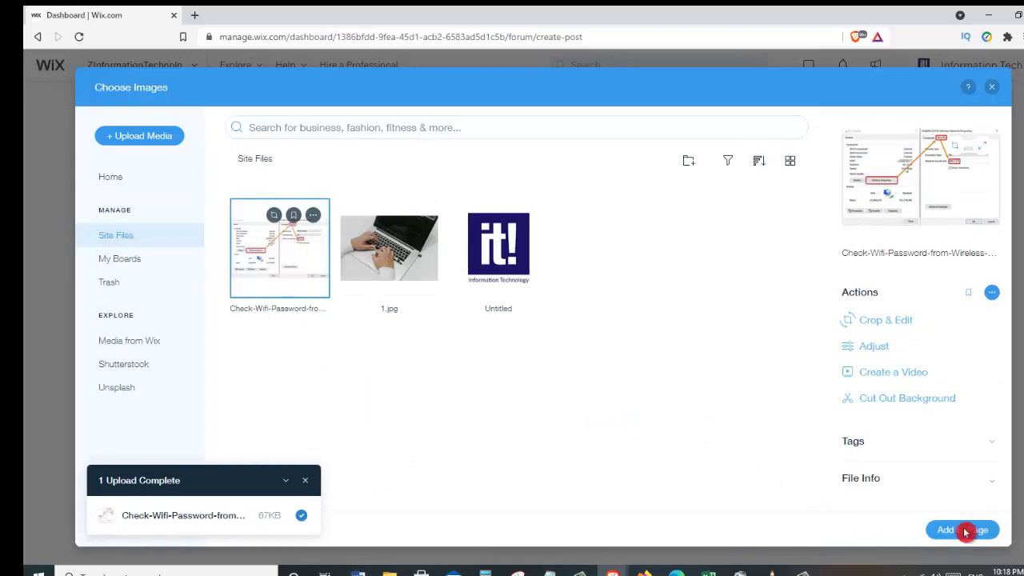
{"action": "scroll", "coordinate": [695, 493], "scroll_direction": "down", "scroll_amount": 4}
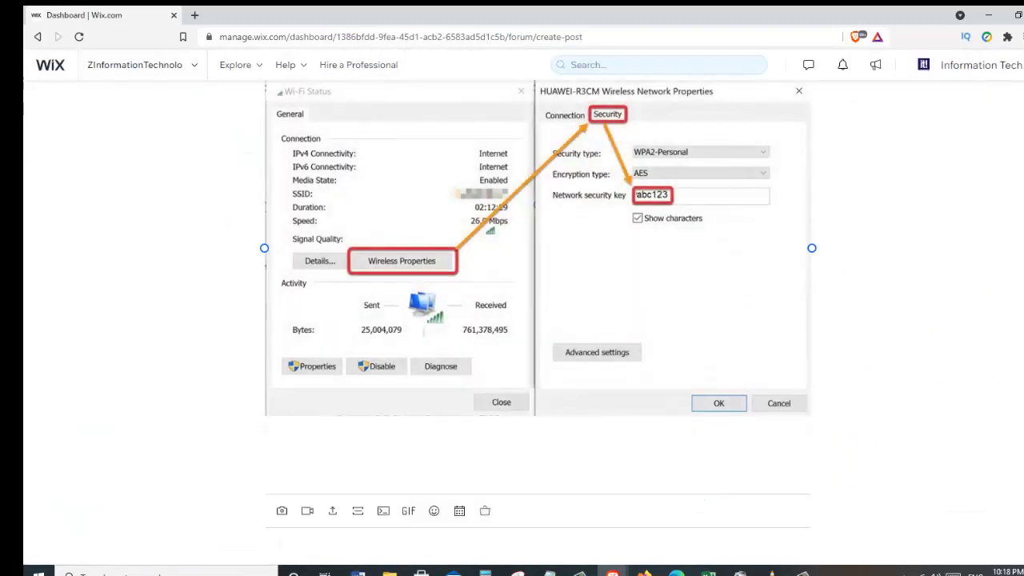
{"action": "scroll", "coordinate": [537, 320], "scroll_direction": "up", "scroll_amount": 1}
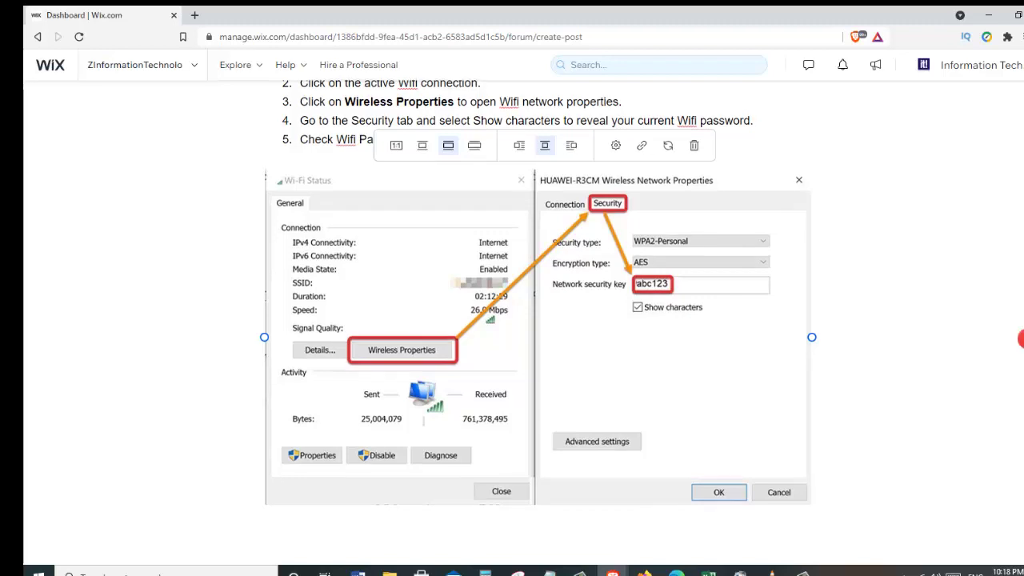
Step: Try the small, original and best-fit sizes on the inserted image, and finish with the full-width size
{"action": "left_click", "coordinate": [424, 147]}
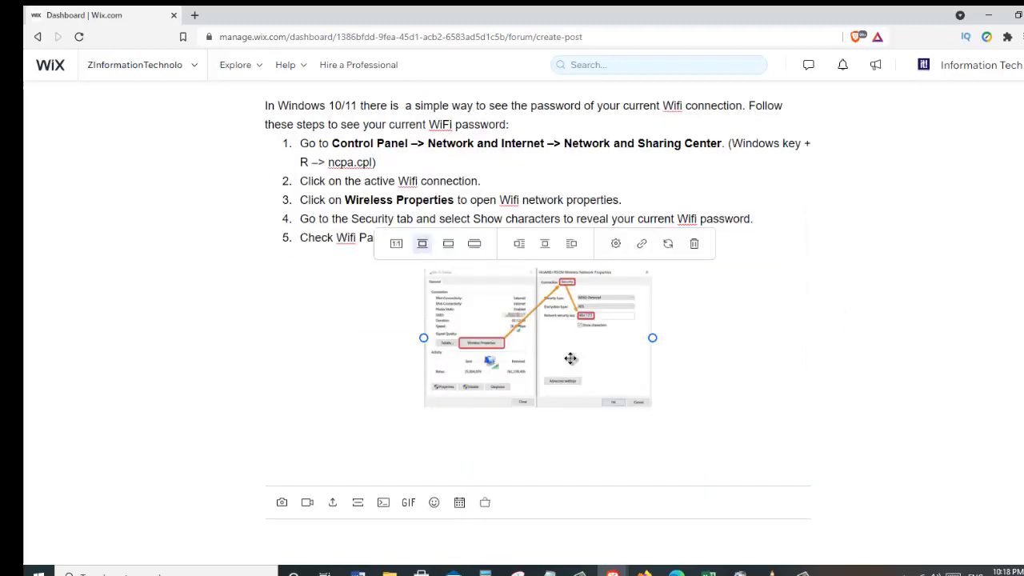
{"action": "left_click", "coordinate": [396, 243]}
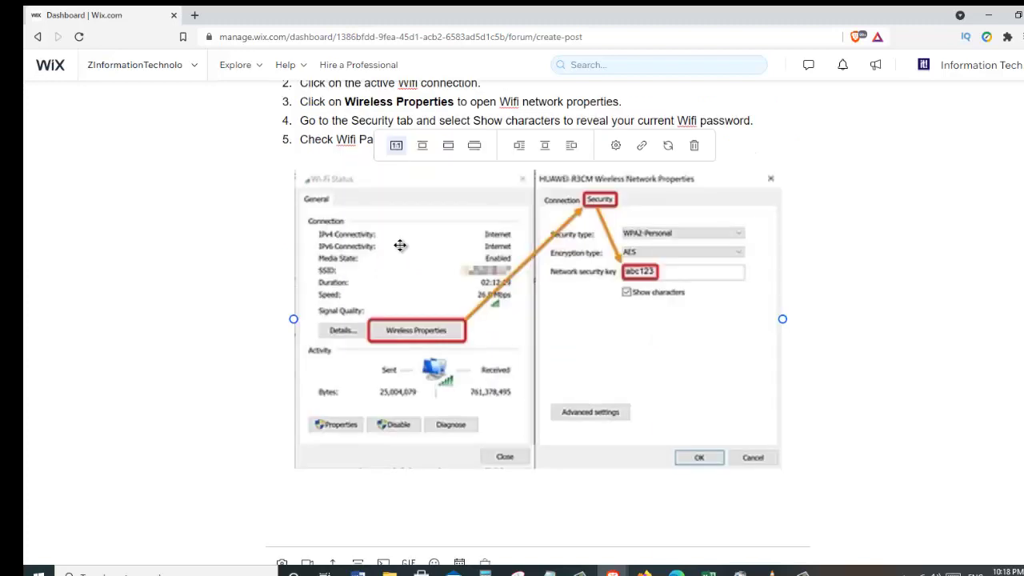
{"action": "left_click", "coordinate": [448, 146]}
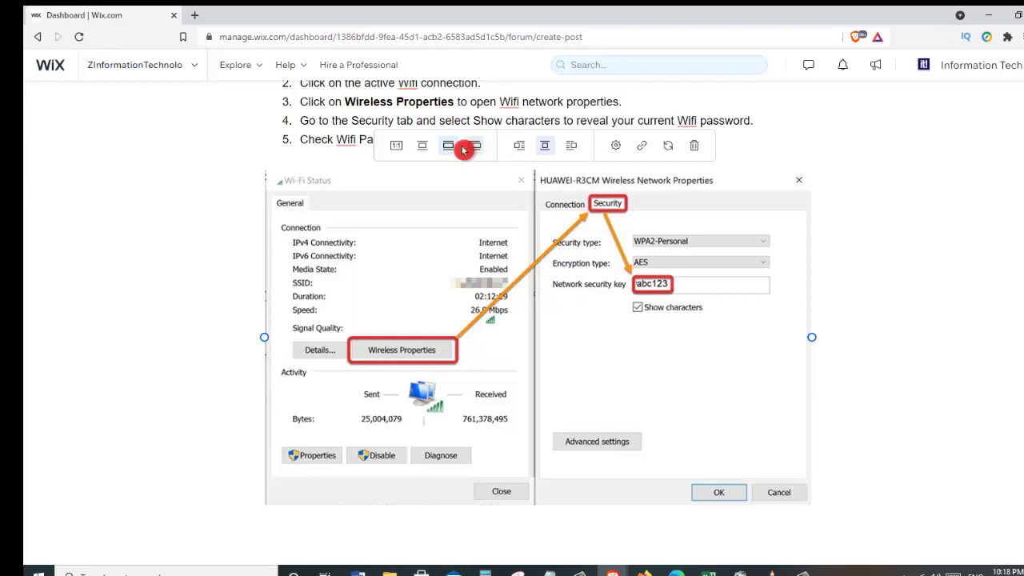
{"action": "left_click", "coordinate": [472, 150]}
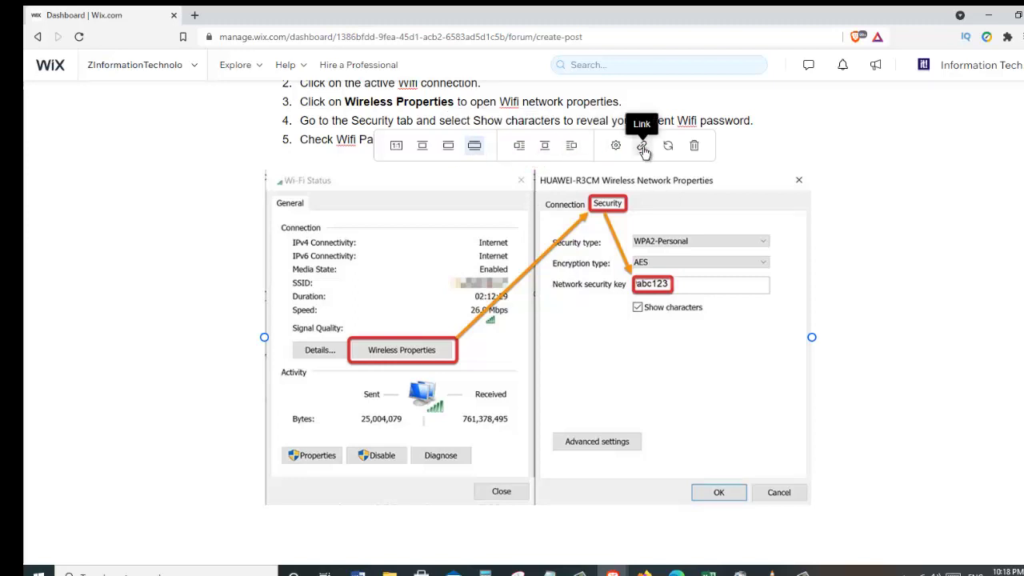
Step: Continue the post below the image with the text through the Command Prompt section, and place the cursor on the empty line after it
{"action": "scroll", "coordinate": [645, 151], "scroll_direction": "down", "scroll_amount": 1}
{"action": "scroll", "coordinate": [992, 456], "scroll_direction": "down", "scroll_amount": 1}
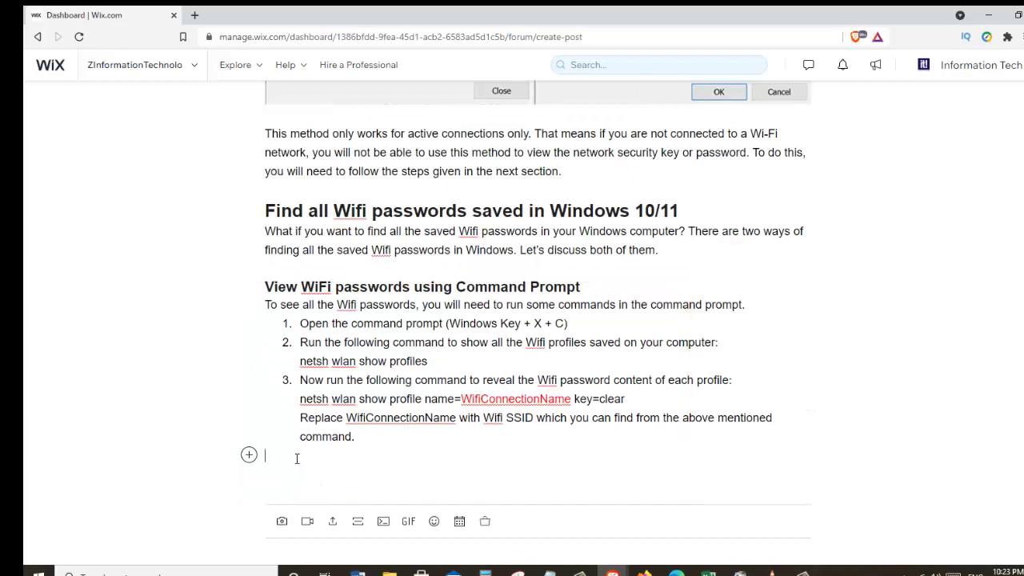
{"action": "right_click", "coordinate": [296, 462]}
{"action": "left_click", "coordinate": [285, 464]}
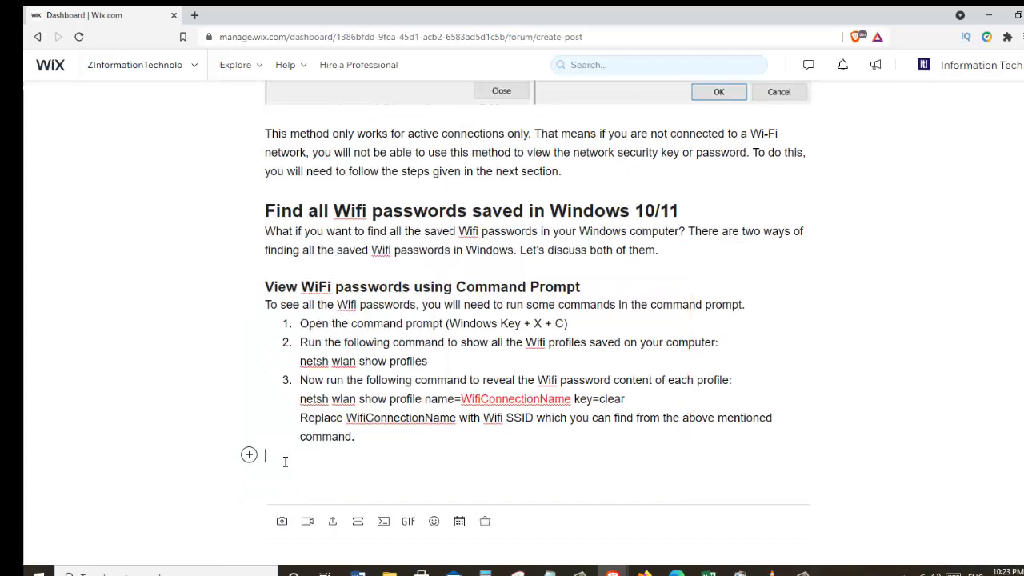
Step: Upload the netsh-wlan-show-profiles image from the computer and add it to the post below the Command Prompt steps
{"action": "left_click", "coordinate": [286, 522]}
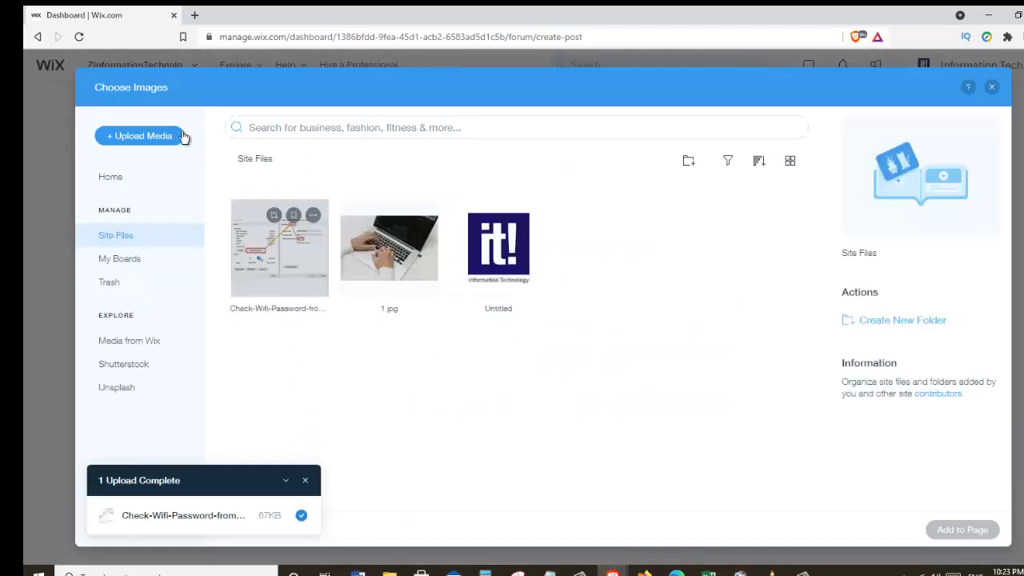
{"action": "left_click", "coordinate": [164, 136]}
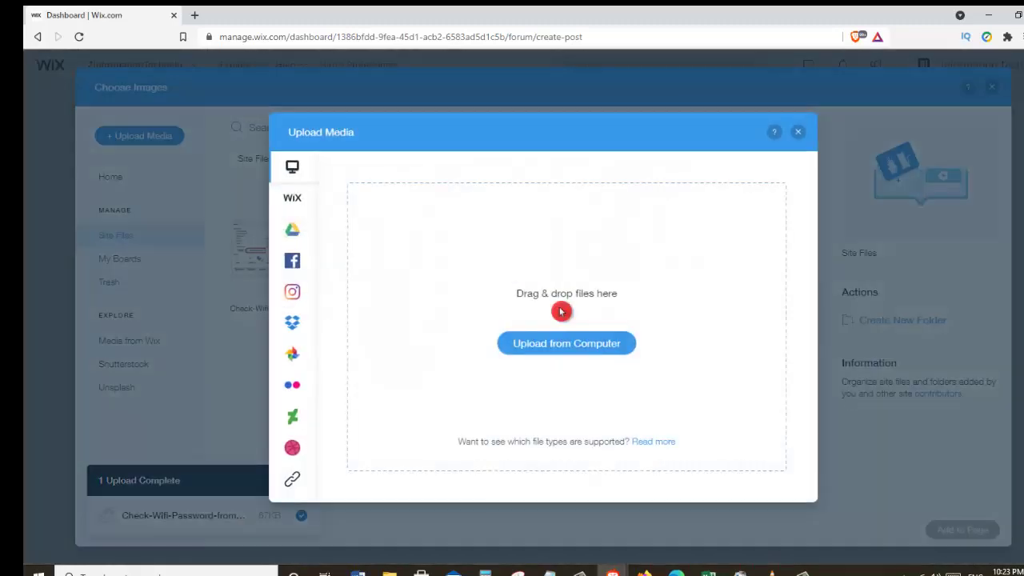
{"action": "left_click", "coordinate": [571, 347]}
{"action": "double_click", "coordinate": [441, 120]}
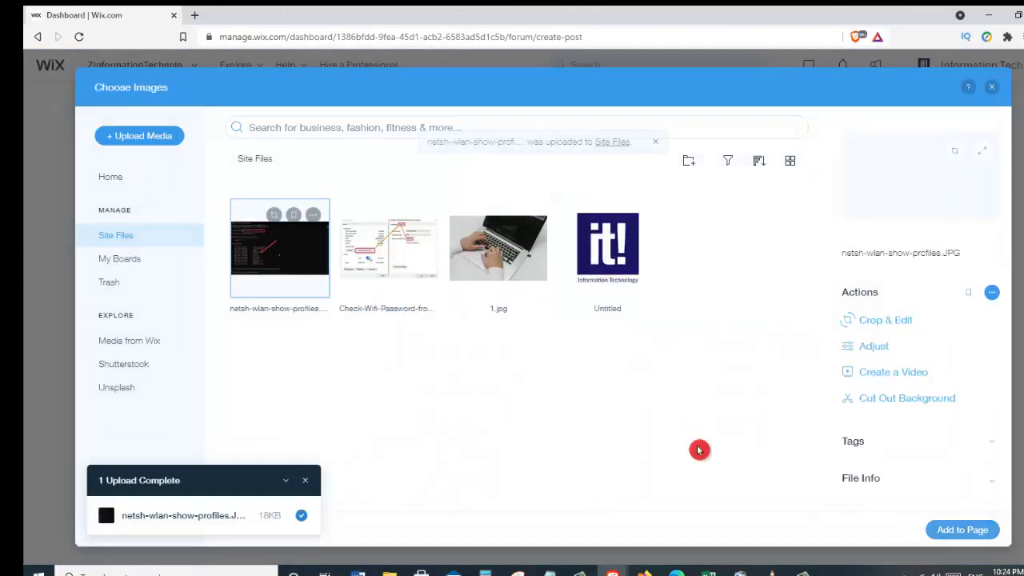
{"action": "left_click", "coordinate": [963, 530]}
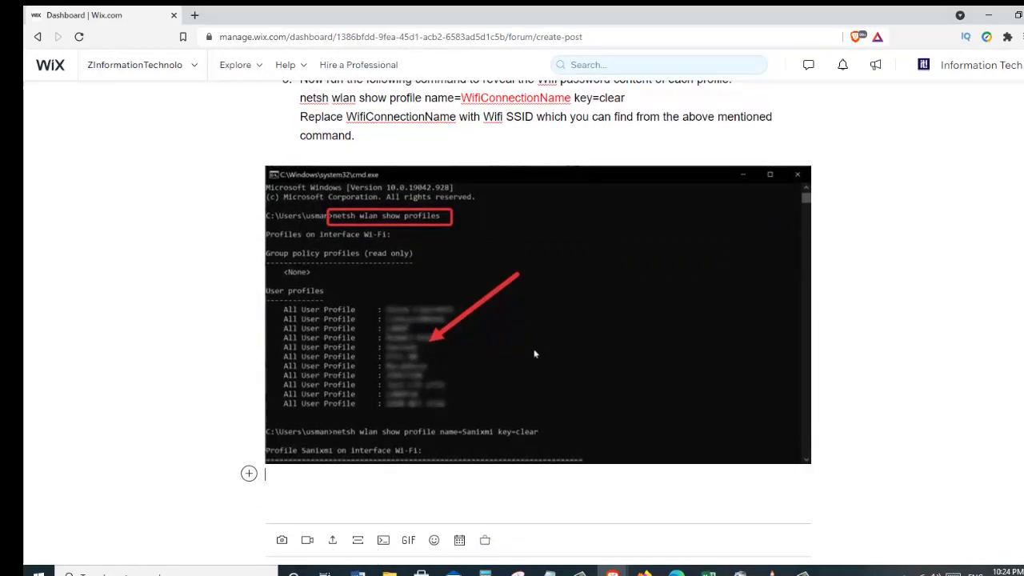
Step: Write the caption "netsh wlan show profiles" below the inserted Command Prompt image and centre it
{"action": "type", "text": "net"}
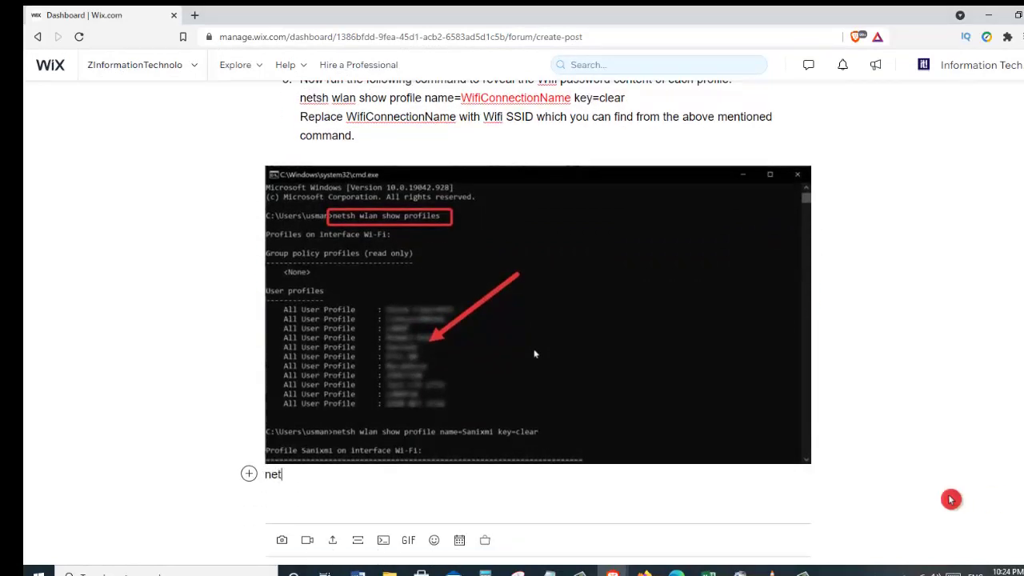
{"action": "type", "text": "sh wlan show profe"}
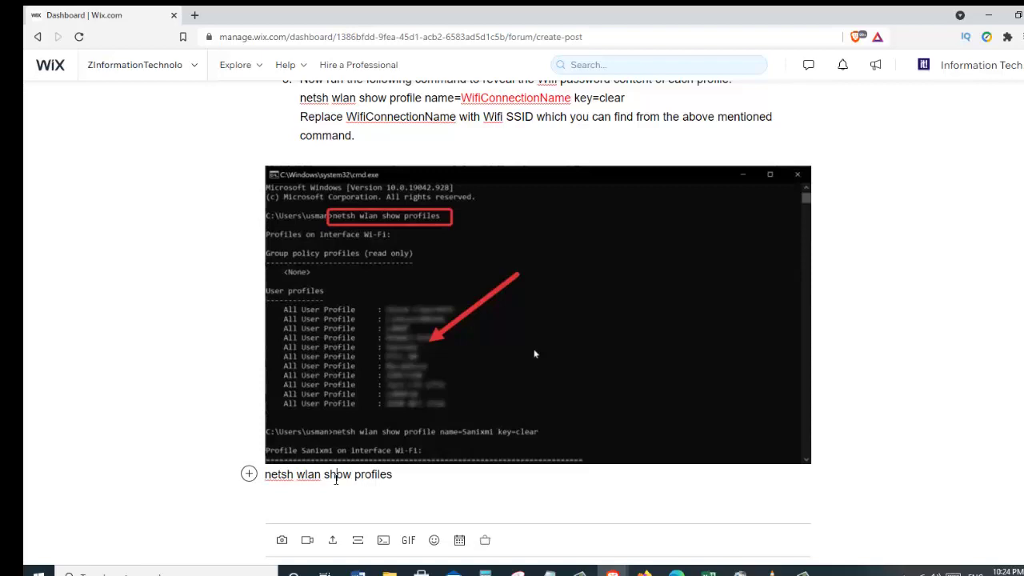
{"action": "triple_click", "coordinate": [336, 478]}
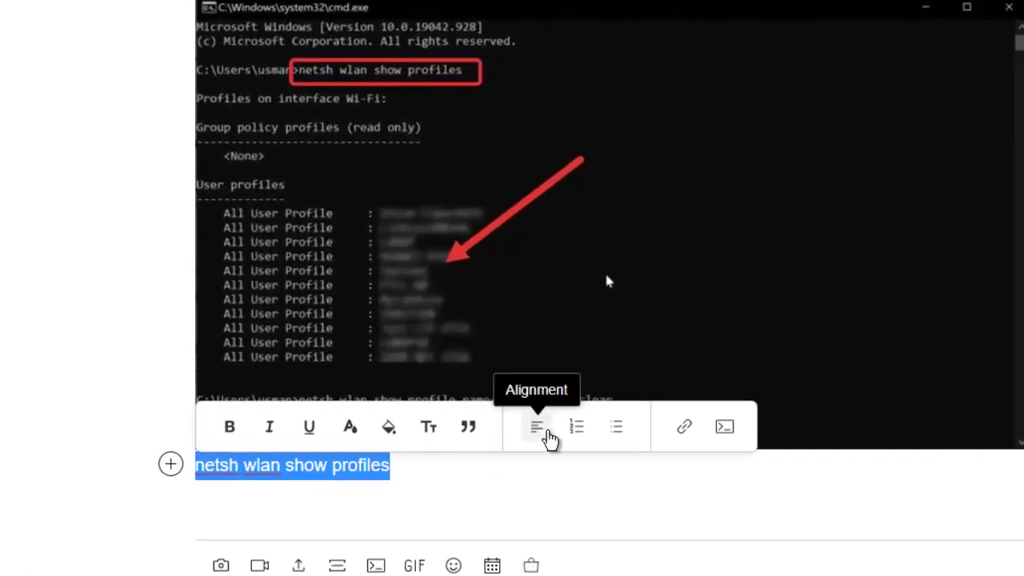
{"action": "left_click", "coordinate": [549, 436]}
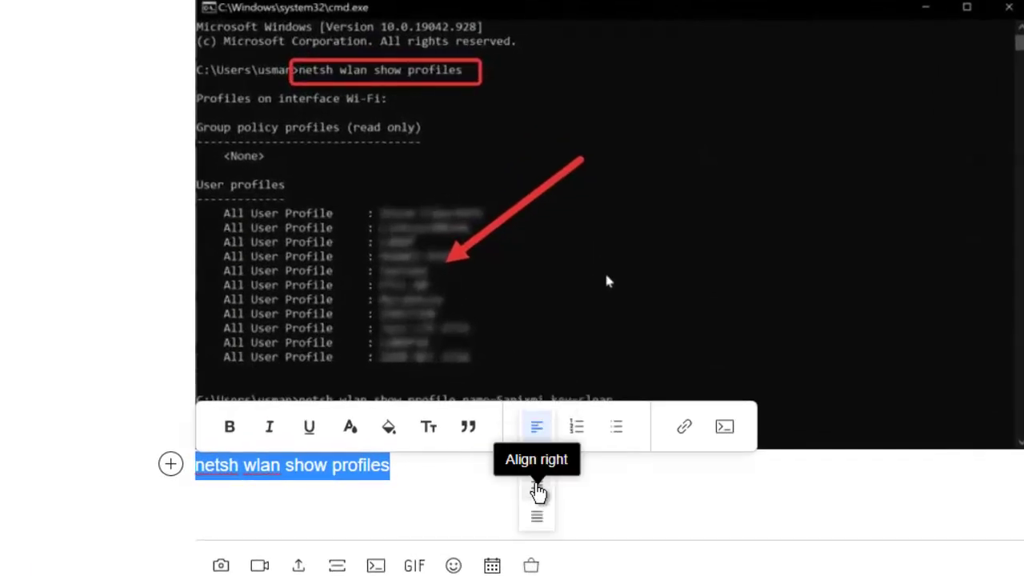
{"action": "left_click", "coordinate": [541, 462]}
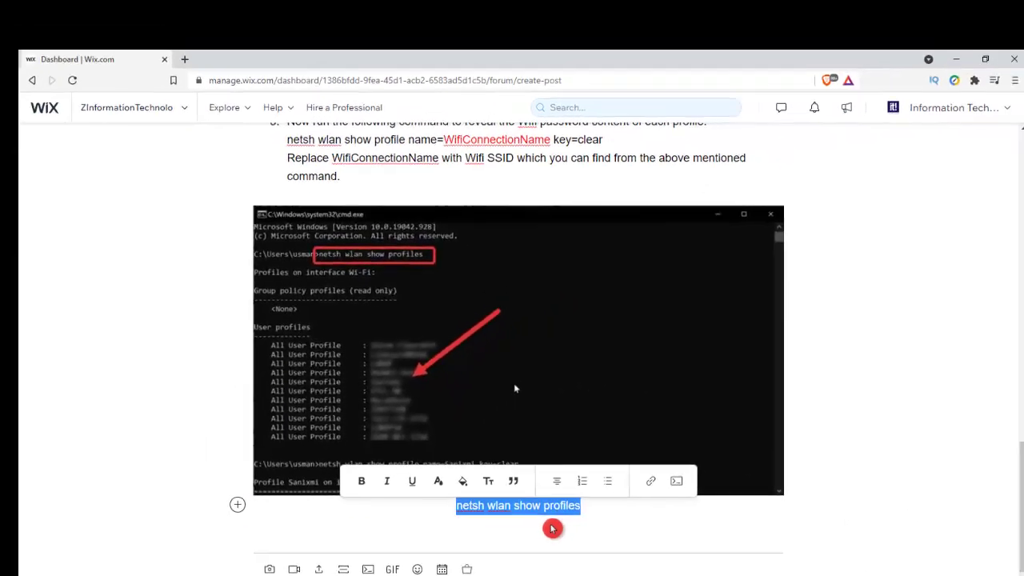
{"action": "left_click", "coordinate": [552, 528]}
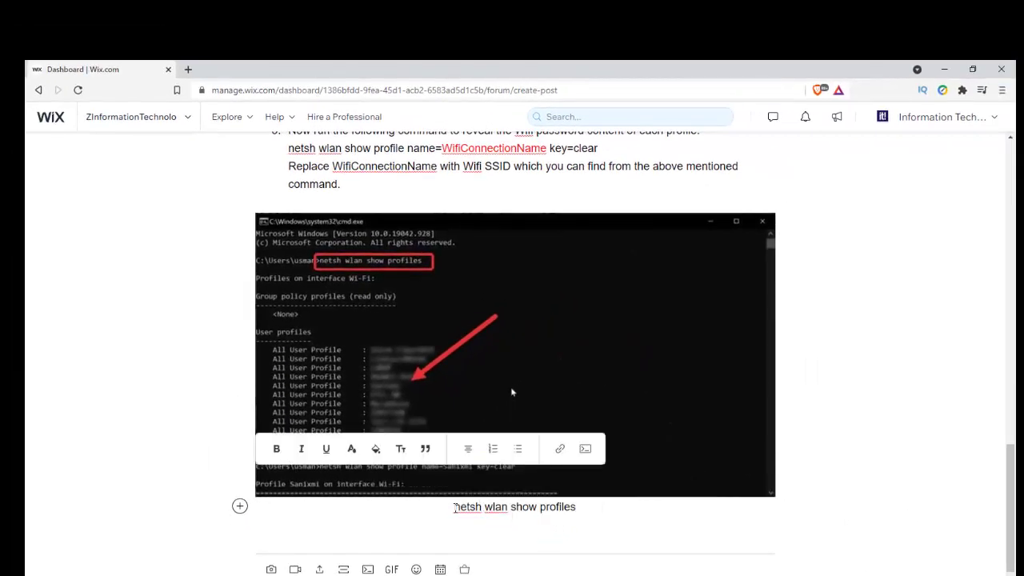
Step: Insert an empty line between the image and its "netsh wlan show profiles" caption, and start new lines after the caption
{"action": "key", "text": "ctrl+a"}
{"action": "left_click", "coordinate": [453, 507]}
{"action": "scroll", "coordinate": [458, 480], "scroll_direction": "down", "scroll_amount": 1}
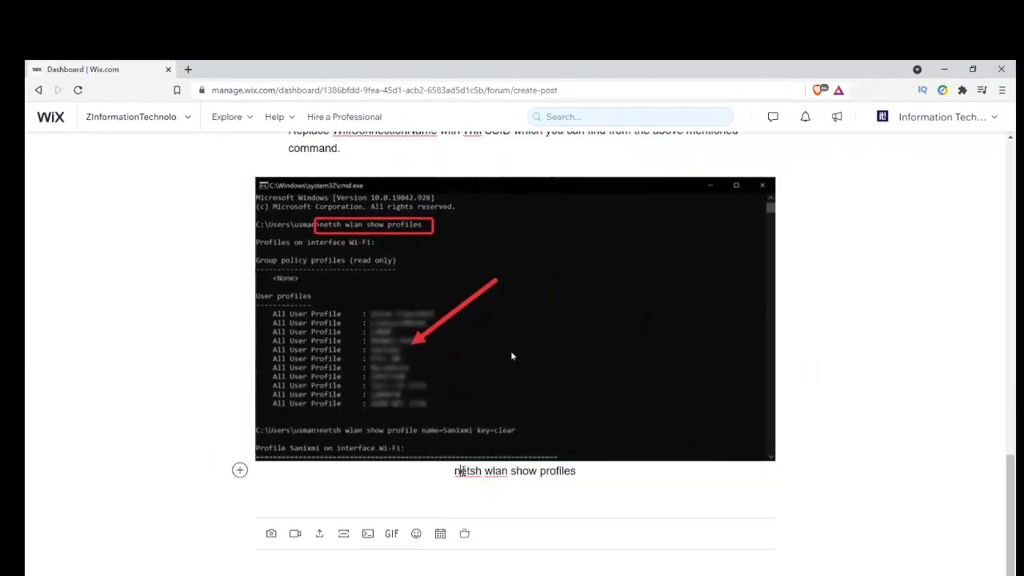
{"action": "left_click", "coordinate": [498, 501]}
{"action": "key", "text": "Return"}
{"action": "left_click", "coordinate": [494, 504]}
{"action": "left_click", "coordinate": [588, 488]}
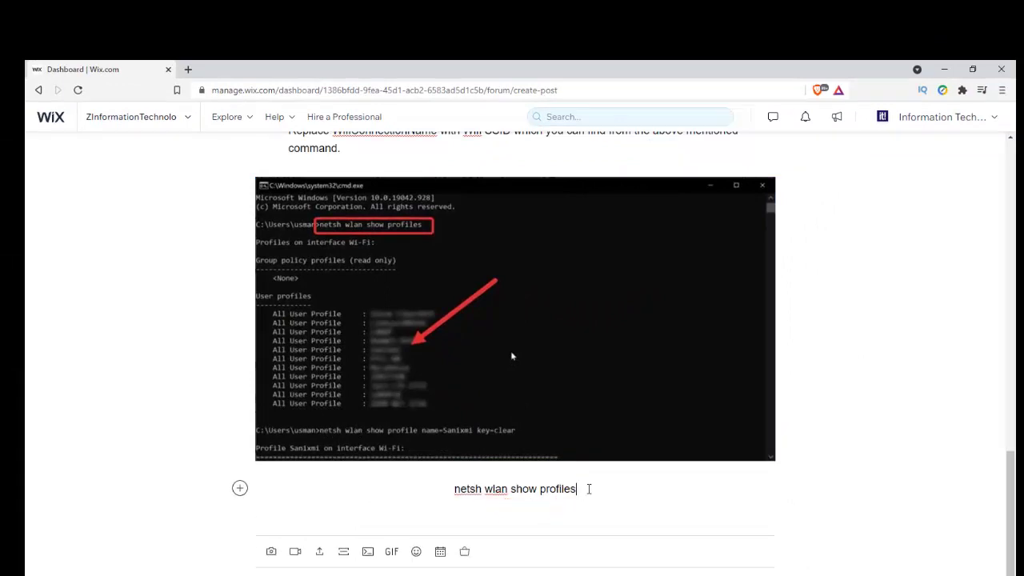
{"action": "key", "text": "Return"}
{"action": "scroll", "coordinate": [589, 489], "scroll_direction": "down", "scroll_amount": 1}
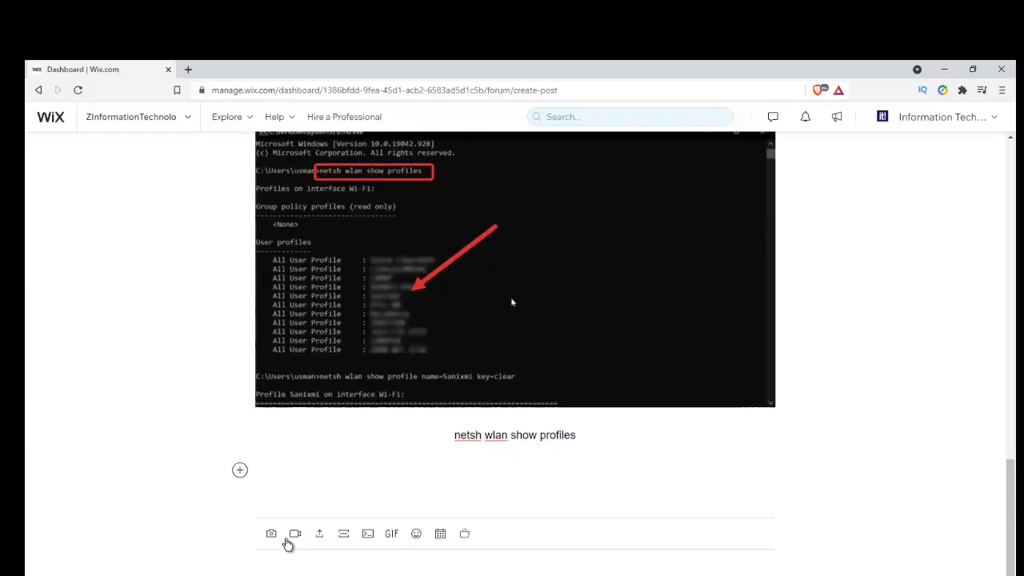
Step: Upload the netsh-wlan-show-profile-show-password-key image from the computer and add it to the post below the caption
{"action": "left_click", "coordinate": [272, 534]}
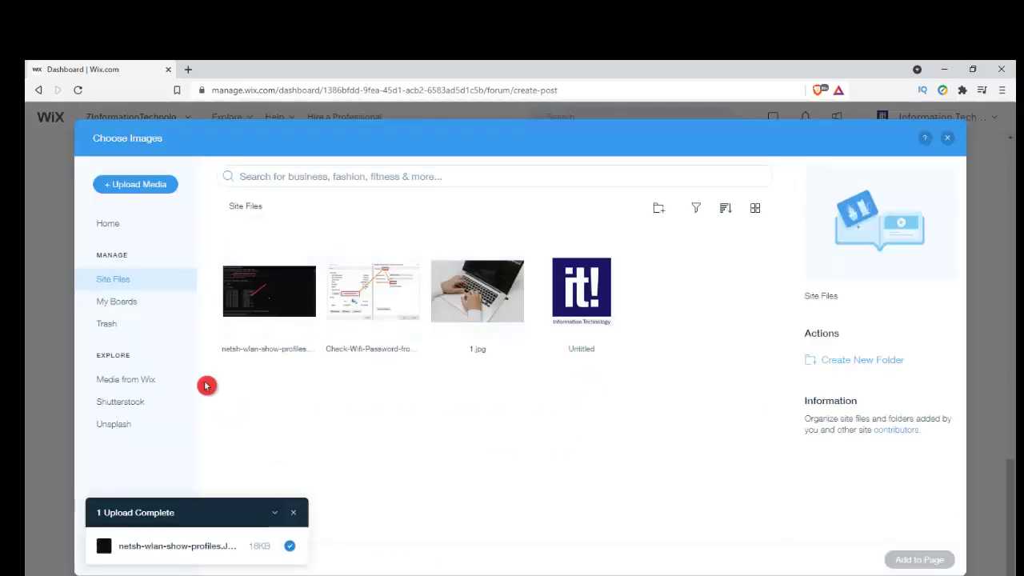
{"action": "left_click", "coordinate": [154, 189]}
{"action": "left_click", "coordinate": [569, 384]}
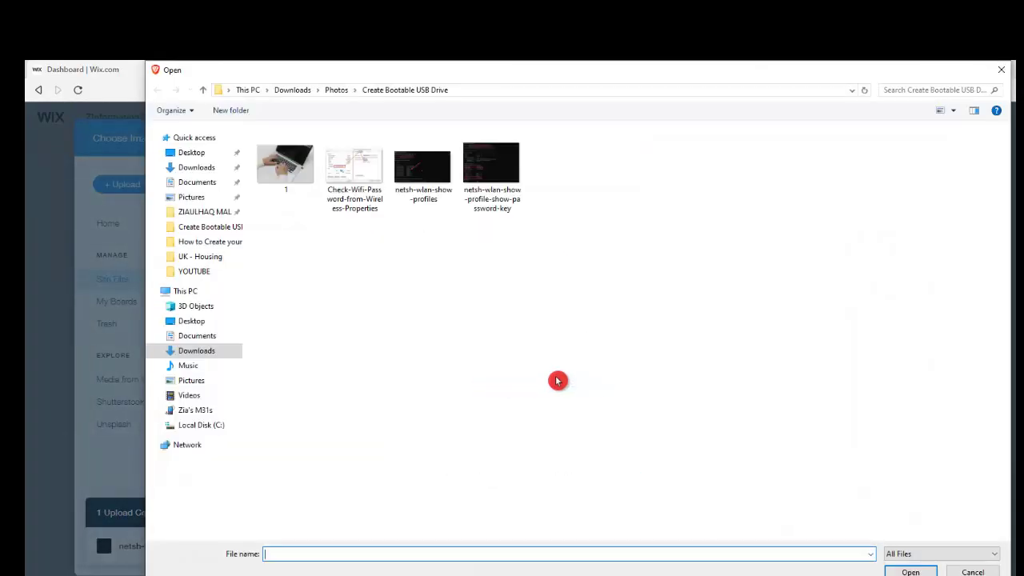
{"action": "double_click", "coordinate": [503, 179]}
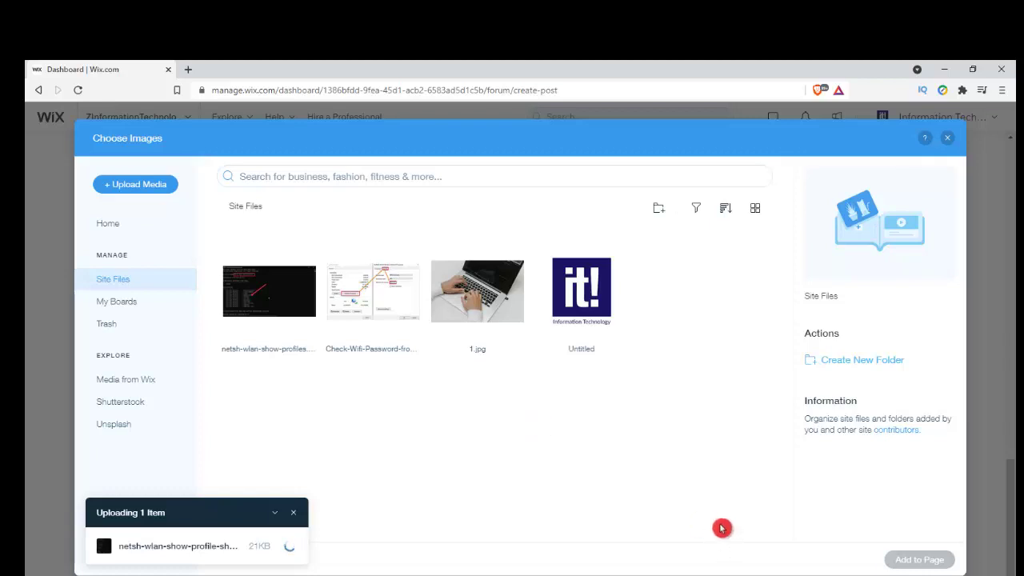
{"action": "left_click", "coordinate": [900, 557]}
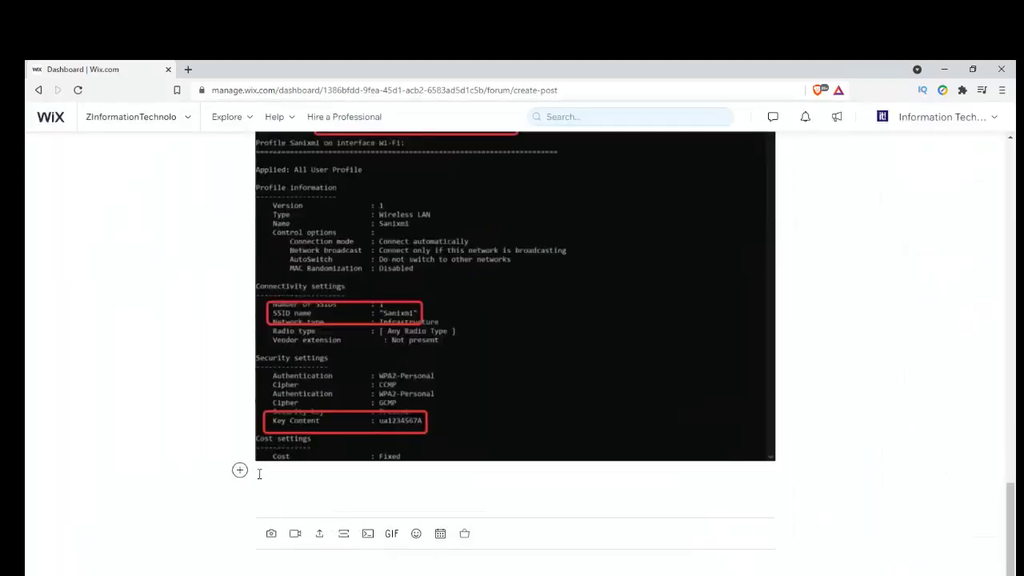
Step: Add the centred caption "netsh wlan show profile show password key" below the second Command Prompt image, removing the extra line after it
{"action": "key", "text": "ctrl+v"}
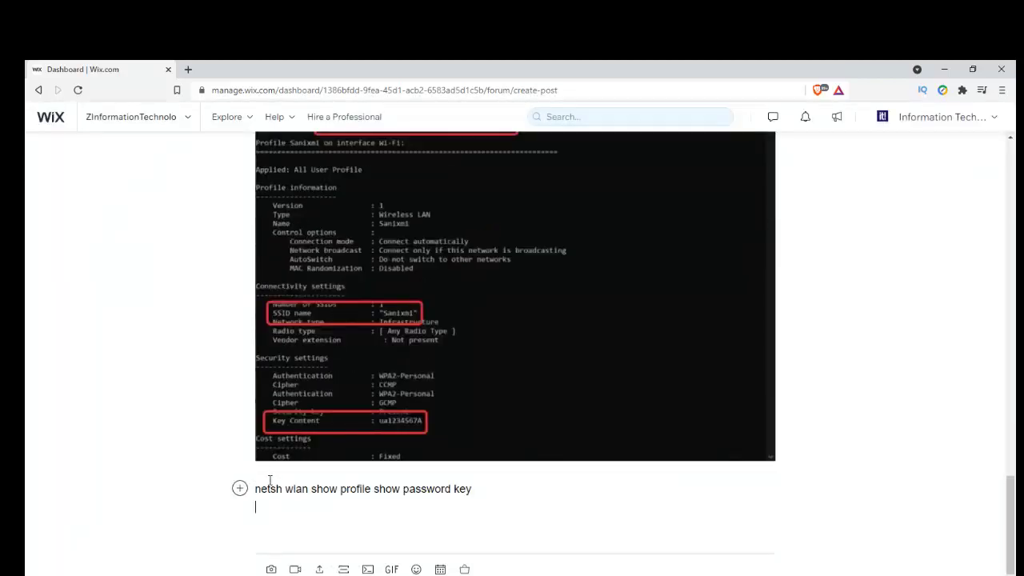
{"action": "left_click", "coordinate": [278, 500]}
{"action": "key", "text": "BackSpace"}
{"action": "left_click", "coordinate": [256, 483]}
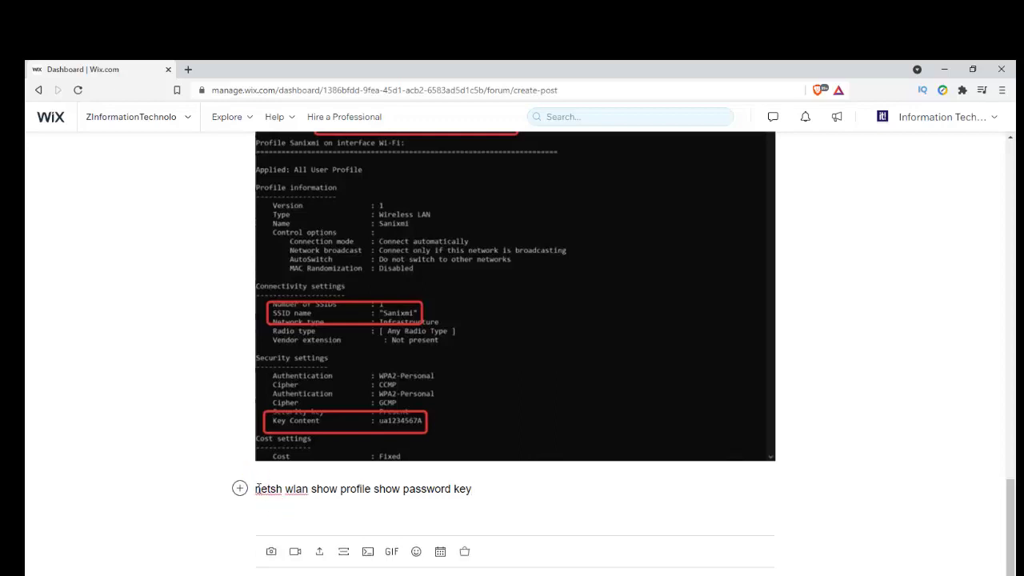
{"action": "triple_click", "coordinate": [265, 491]}
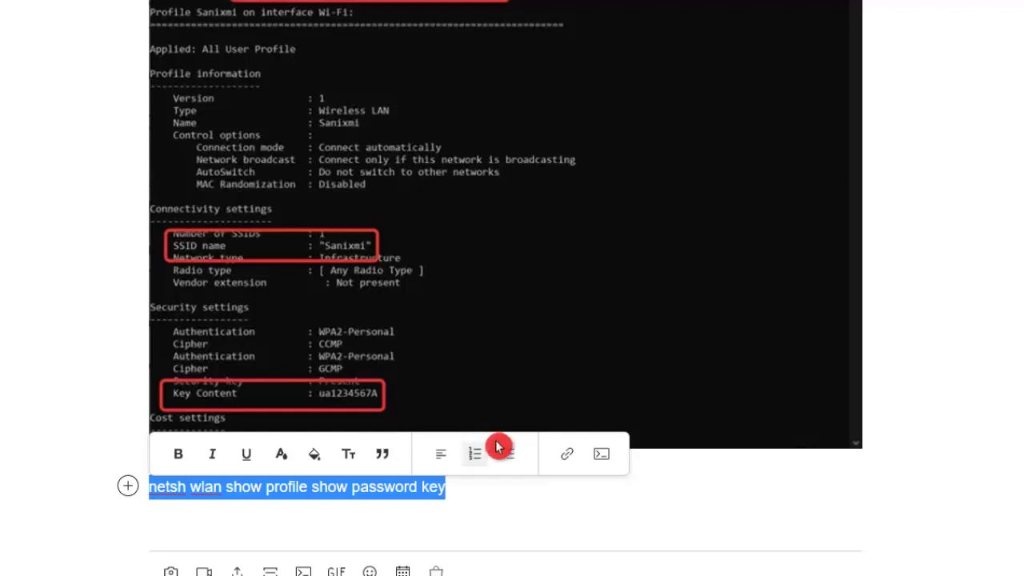
{"action": "left_click", "coordinate": [448, 457]}
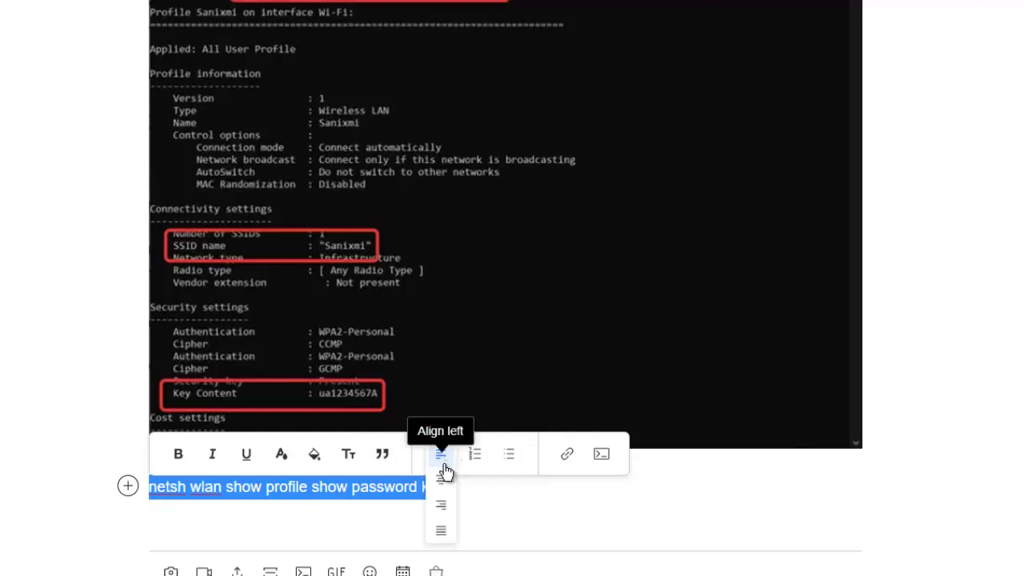
{"action": "left_click", "coordinate": [441, 480]}
{"action": "left_click", "coordinate": [440, 493]}
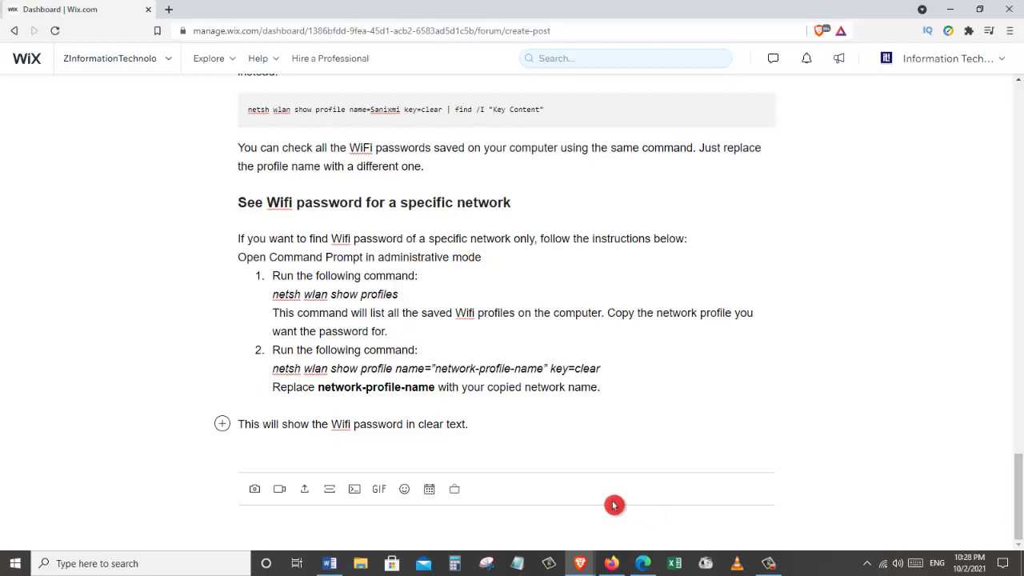
Step: End the post with the line "You can also watch this video tutorial on how to see all saved wifi on windows 10 - just click on the bellow link."
{"action": "left_click", "coordinate": [486, 425]}
{"action": "key", "text": "Return"}
{"action": "type", "text": "You can also "}
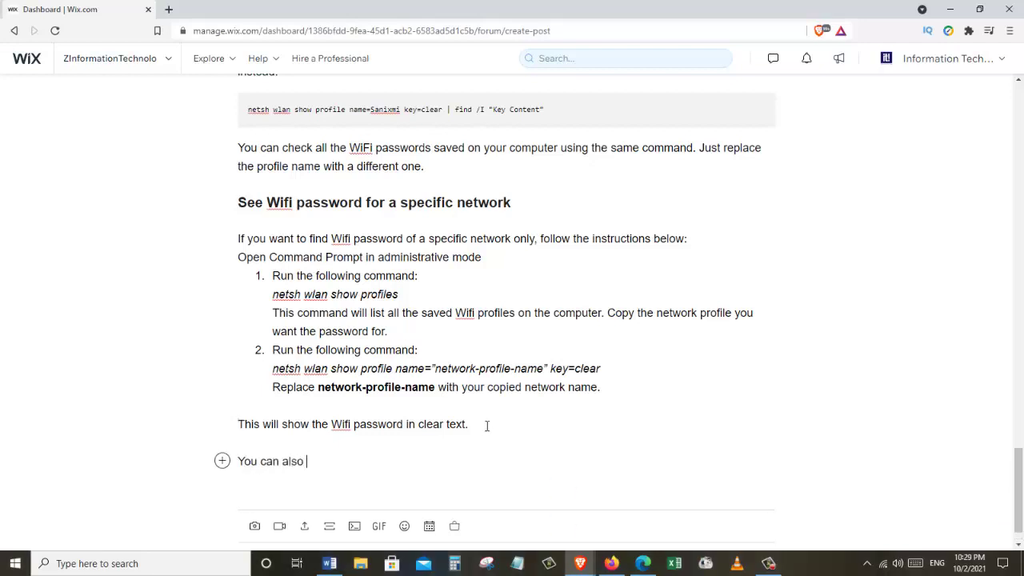
{"action": "type", "text": "watch this vide"}
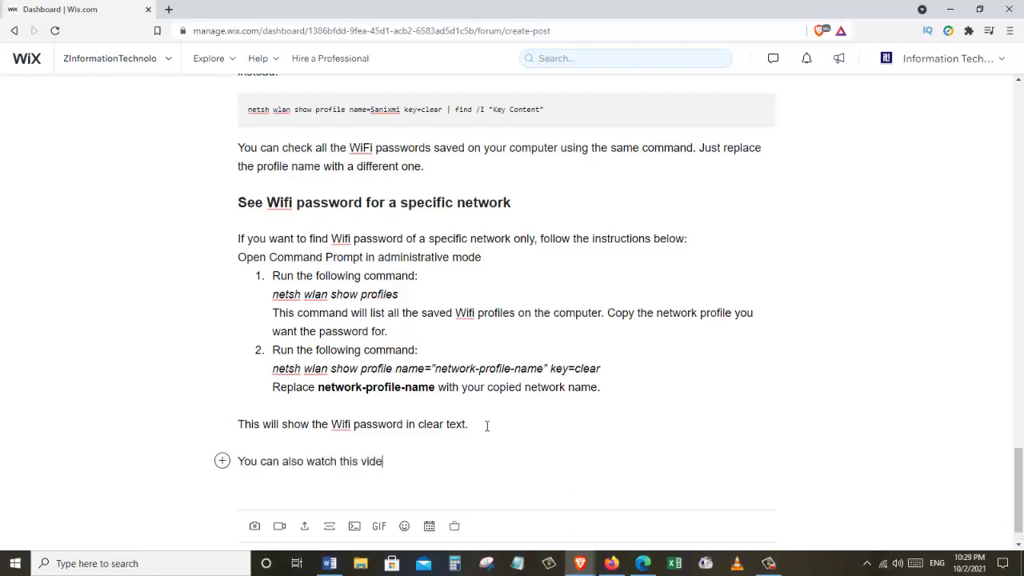
{"action": "type", "text": "o tutorial on how to see all saved wifi on wi"}
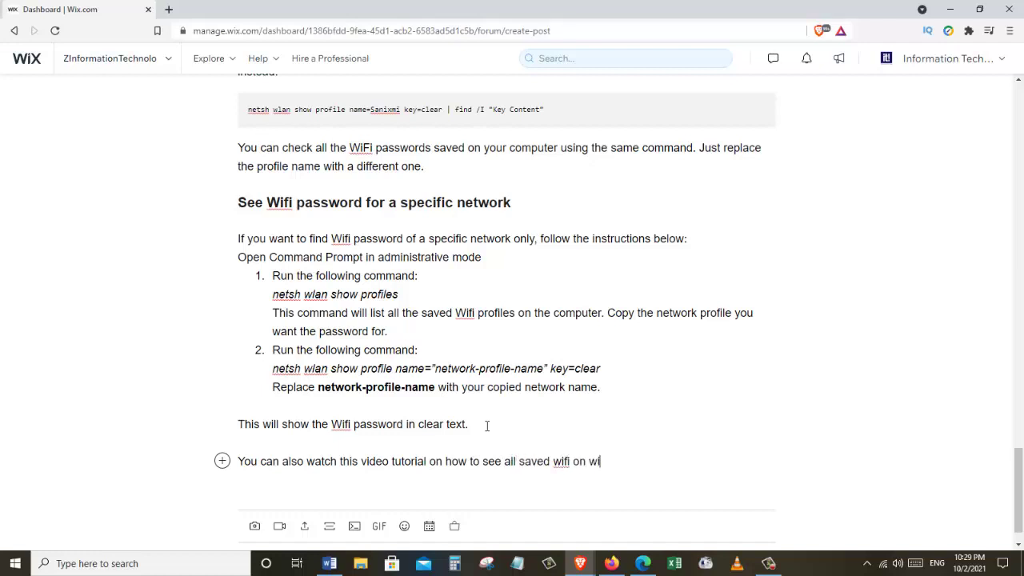
{"action": "type", "text": "ndows 10 - just click "}
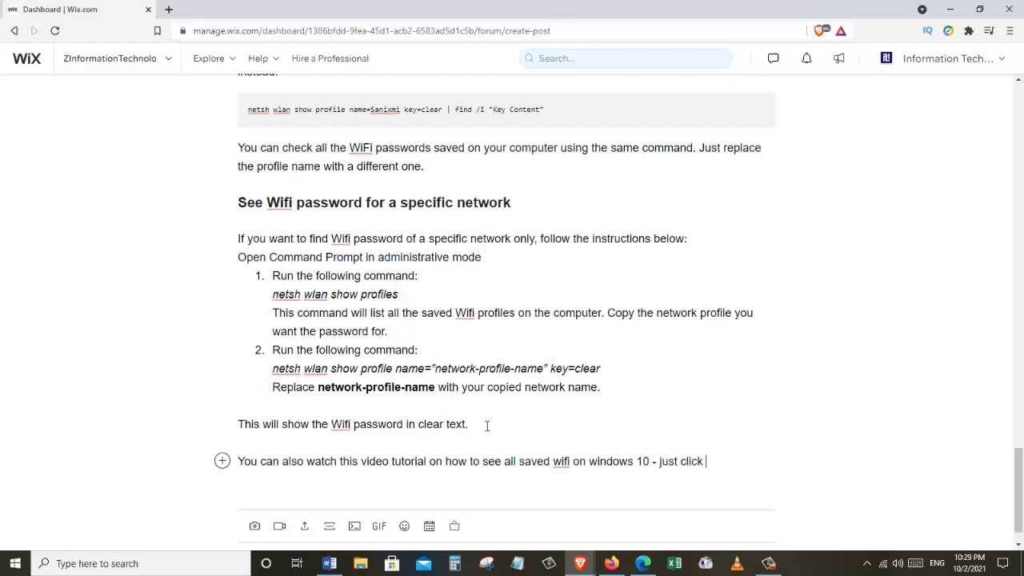
{"action": "type", "text": "on the bellow link"}
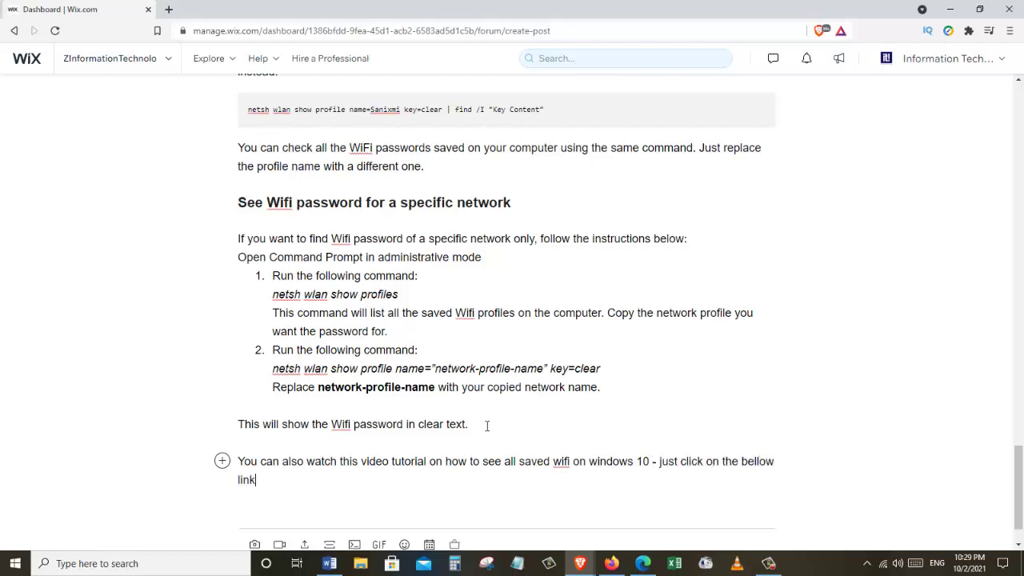
{"action": "type", "text": "."}
{"action": "key", "text": "Return"}
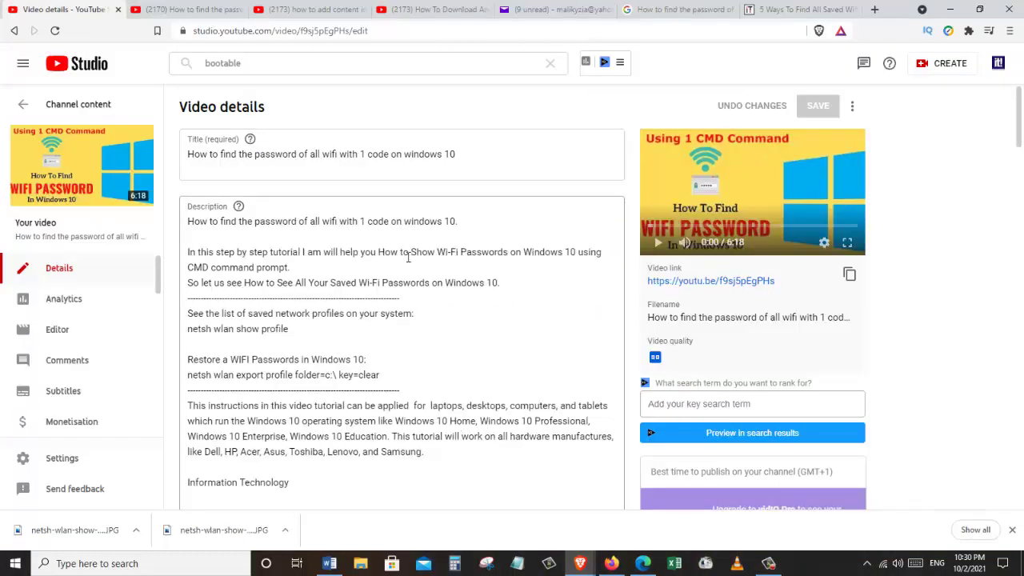
Step: Copy the Wifi password video's link from YouTube Studio and paste it under the closing sentence of the Wix post
{"action": "left_click", "coordinate": [850, 275]}
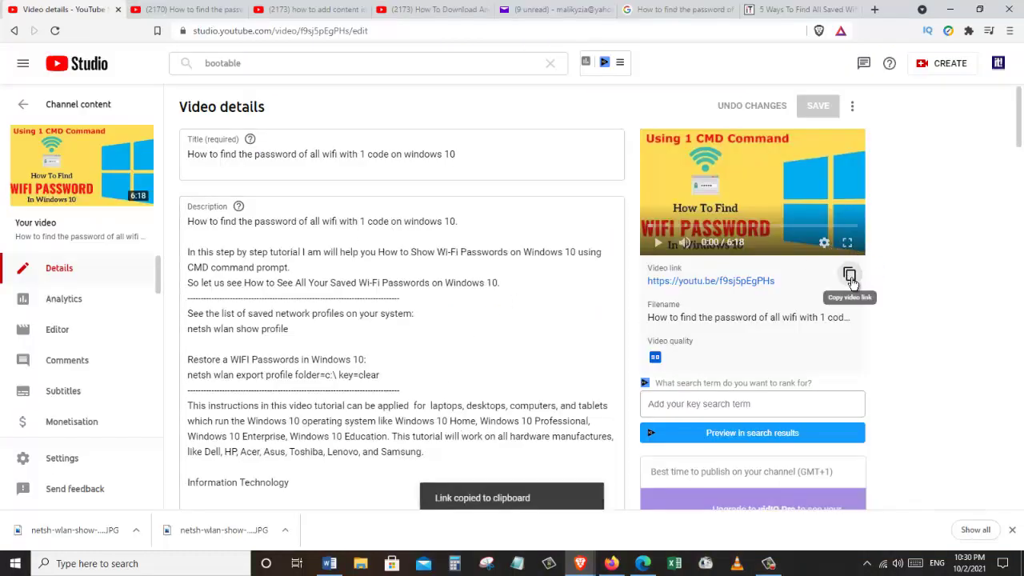
{"action": "key", "text": "alt+Tab"}
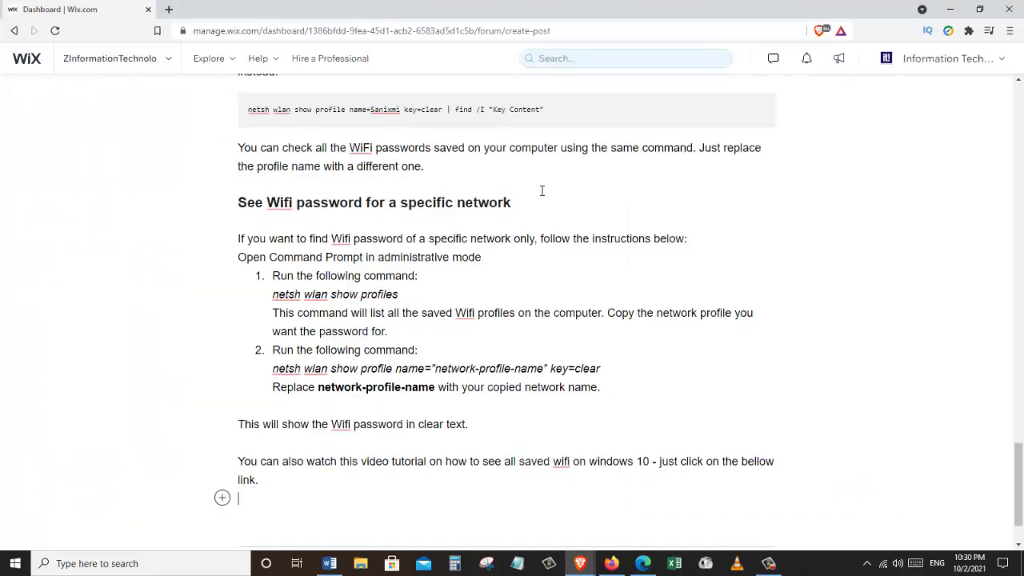
{"action": "right_click", "coordinate": [247, 505]}
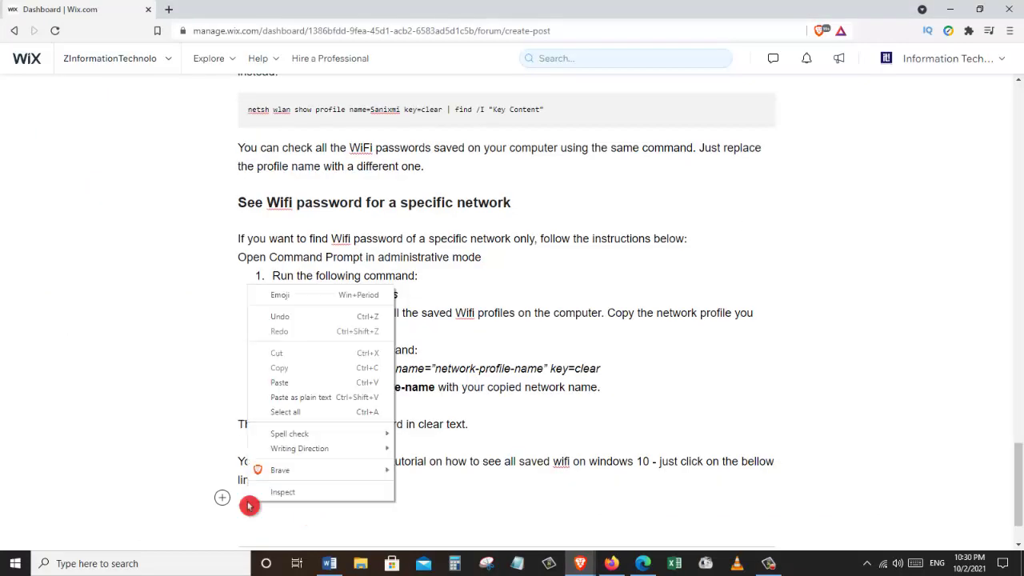
{"action": "left_click", "coordinate": [300, 382]}
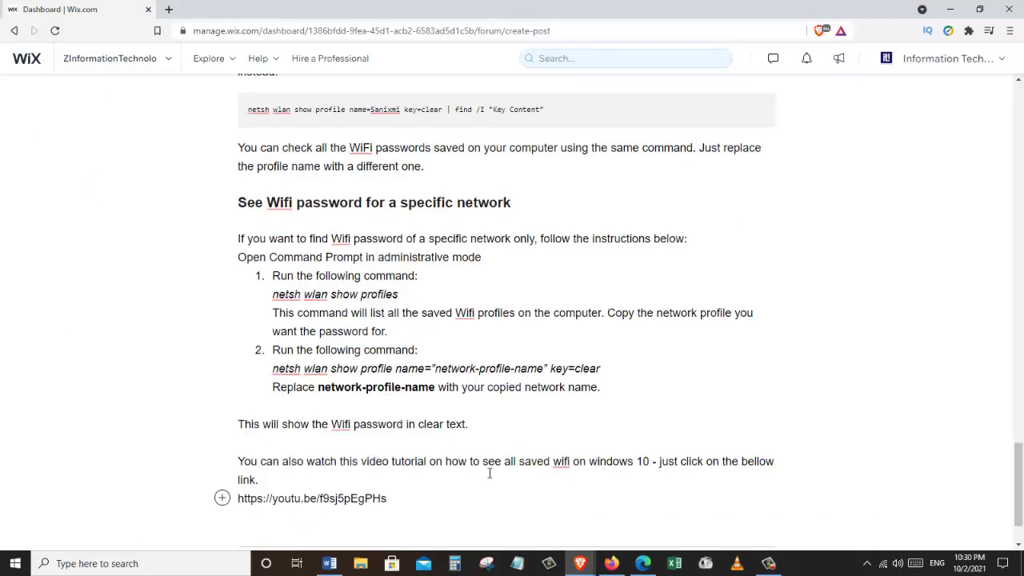
Step: Publish the finished forum post and open it on the live site
{"action": "left_click_drag", "start_coordinate": [1019, 472], "coordinate": [1019, 69]}
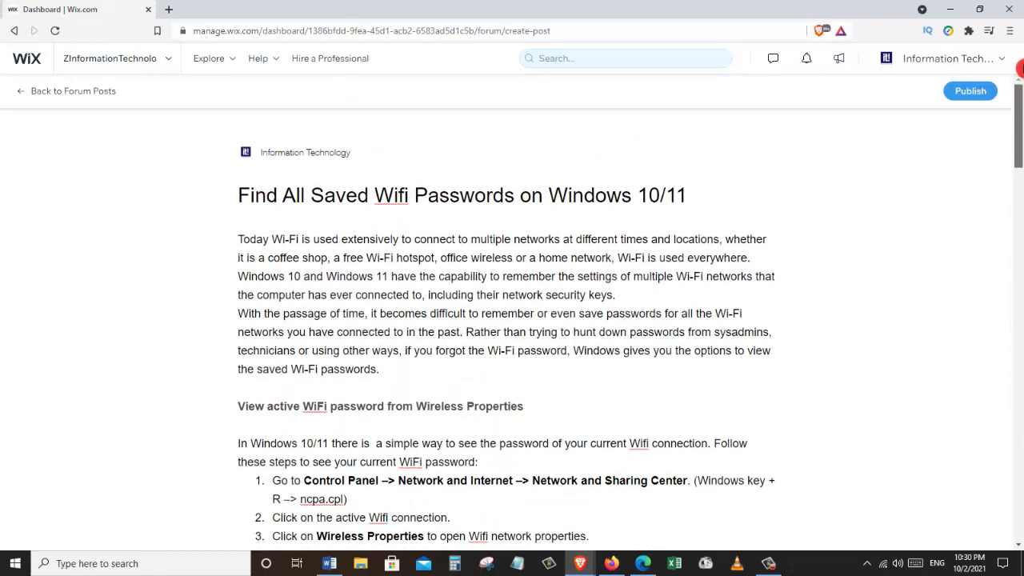
{"action": "left_click", "coordinate": [960, 97]}
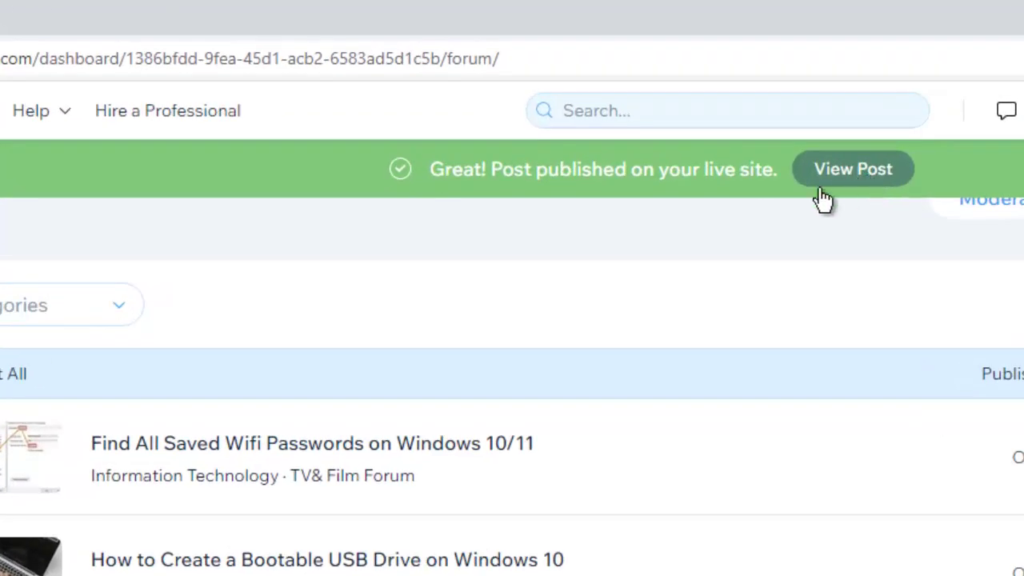
{"action": "left_click", "coordinate": [741, 184]}
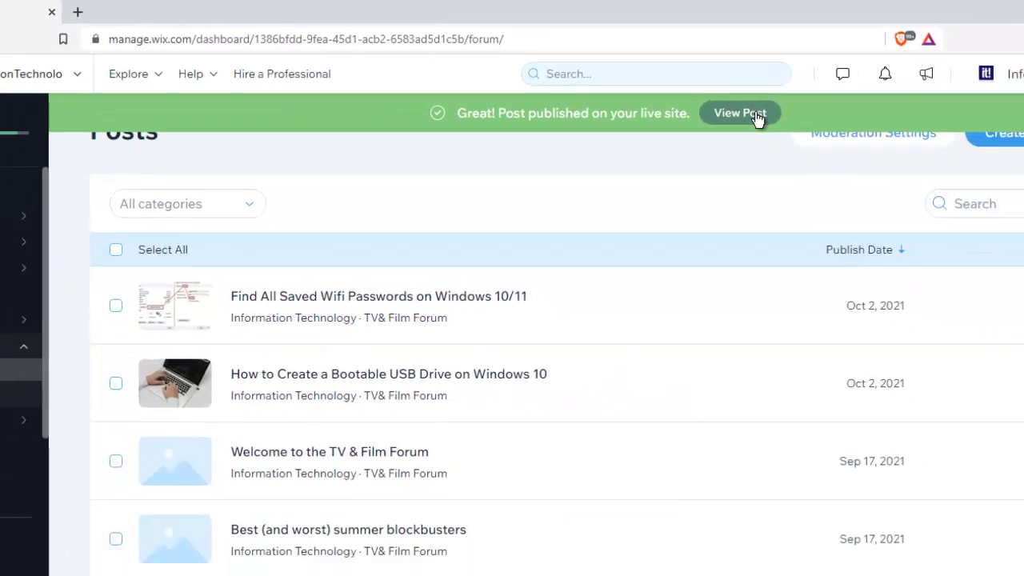
Step: Read through the published Wifi passwords post down to its closing video link and like the post
{"action": "left_click", "coordinate": [878, 174]}
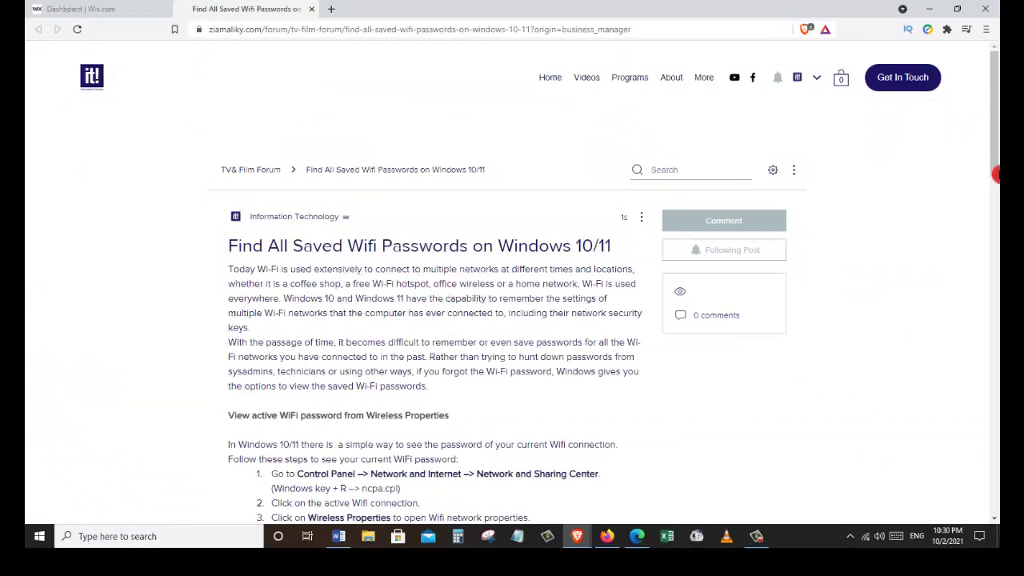
{"action": "scroll", "coordinate": [996, 174], "scroll_direction": "down", "scroll_amount": 1}
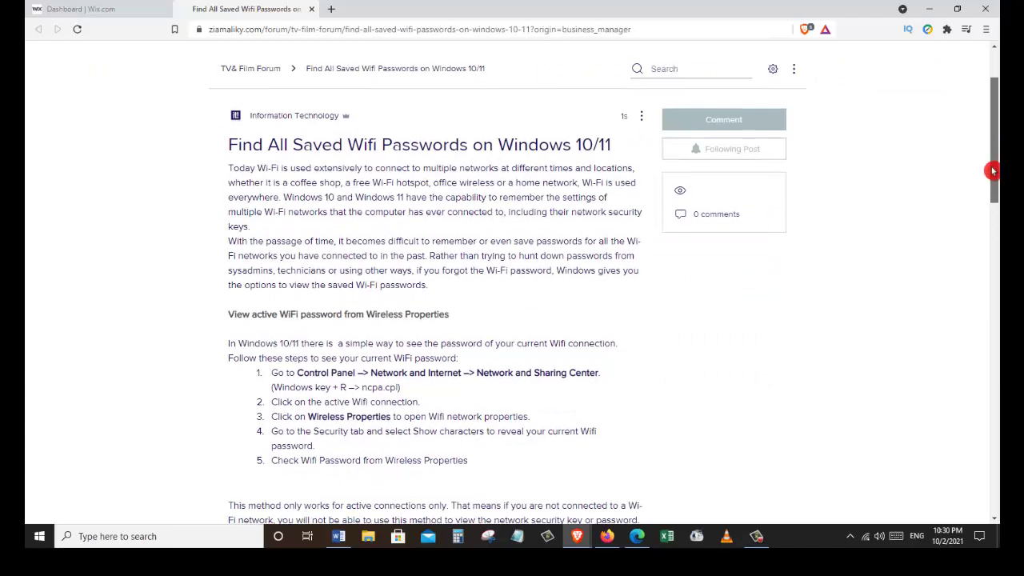
{"action": "scroll", "coordinate": [992, 170], "scroll_direction": "down", "scroll_amount": 2}
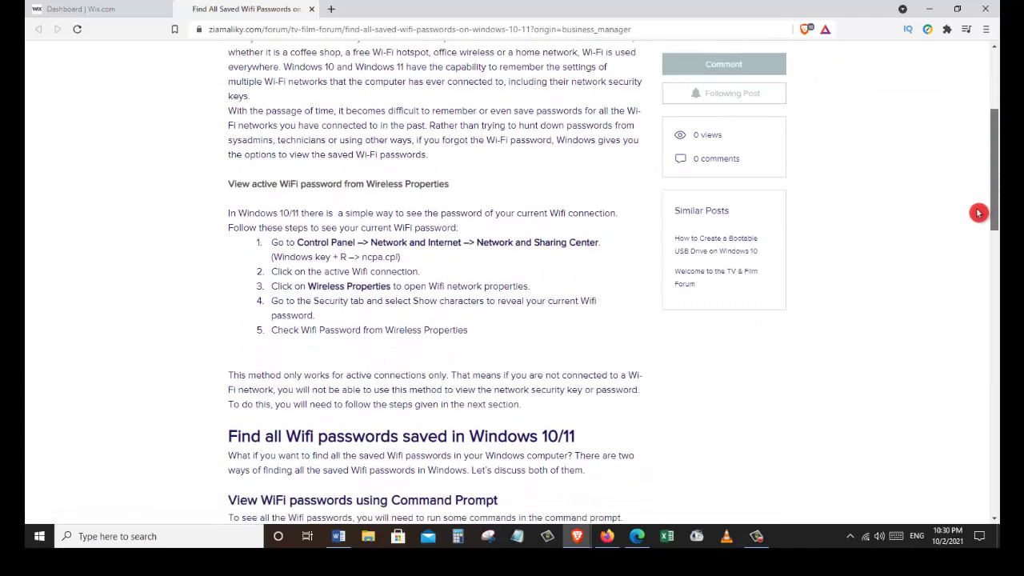
{"action": "scroll", "coordinate": [978, 216], "scroll_direction": "down", "scroll_amount": 2}
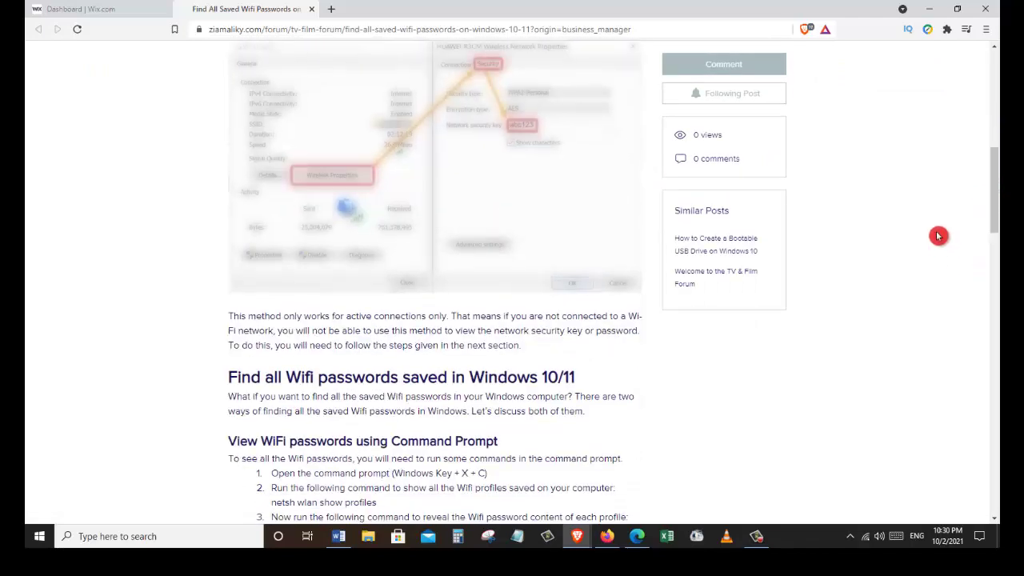
{"action": "left_click_drag", "start_coordinate": [994, 229], "coordinate": [340, 392]}
{"action": "left_click", "coordinate": [294, 353]}
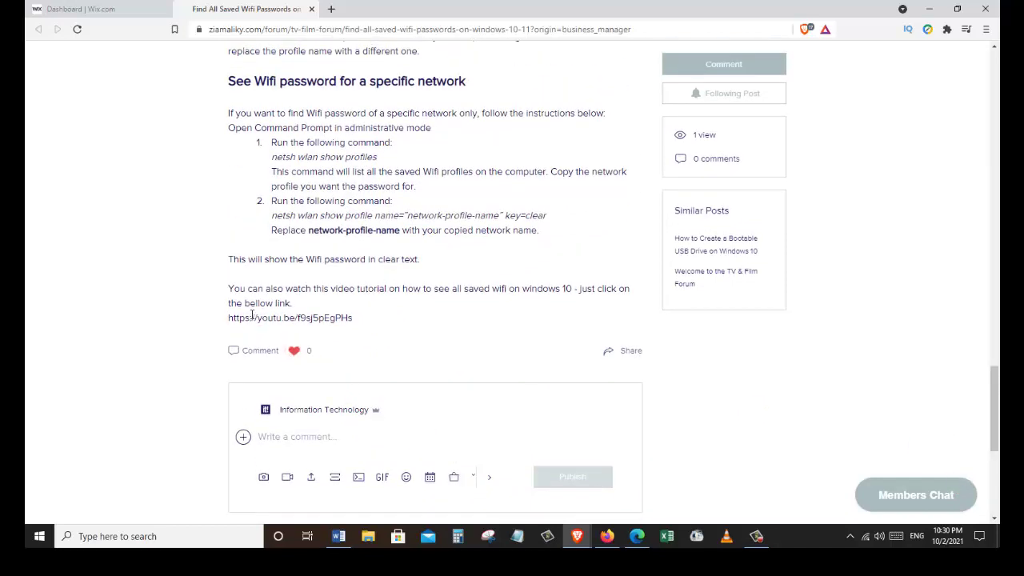
Step: Check the YouTube link at the end of the live post and the comment area below it
{"action": "triple_click", "coordinate": [337, 318]}
{"action": "left_click", "coordinate": [430, 330]}
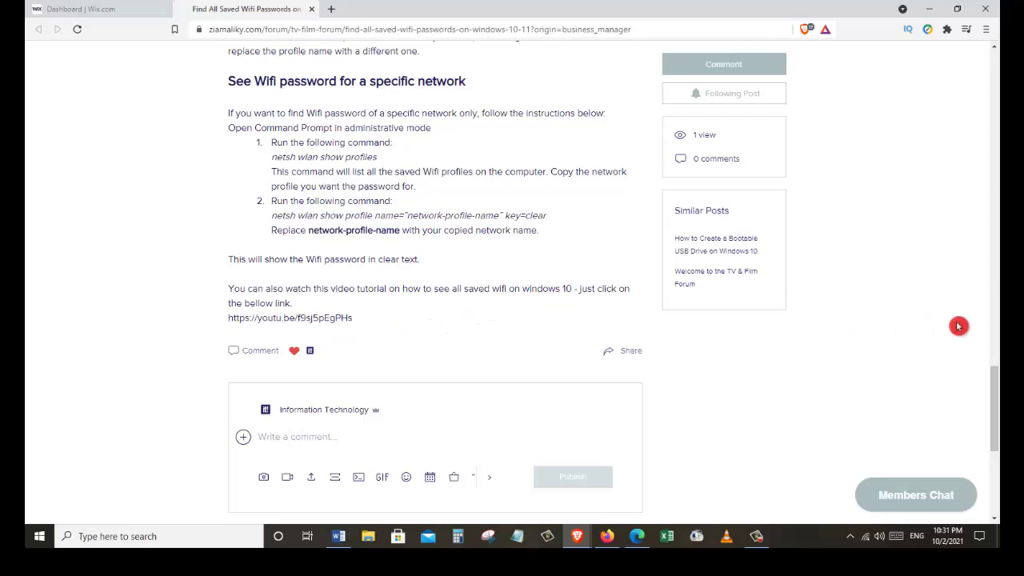
{"action": "left_click_drag", "start_coordinate": [995, 370], "coordinate": [963, 426]}
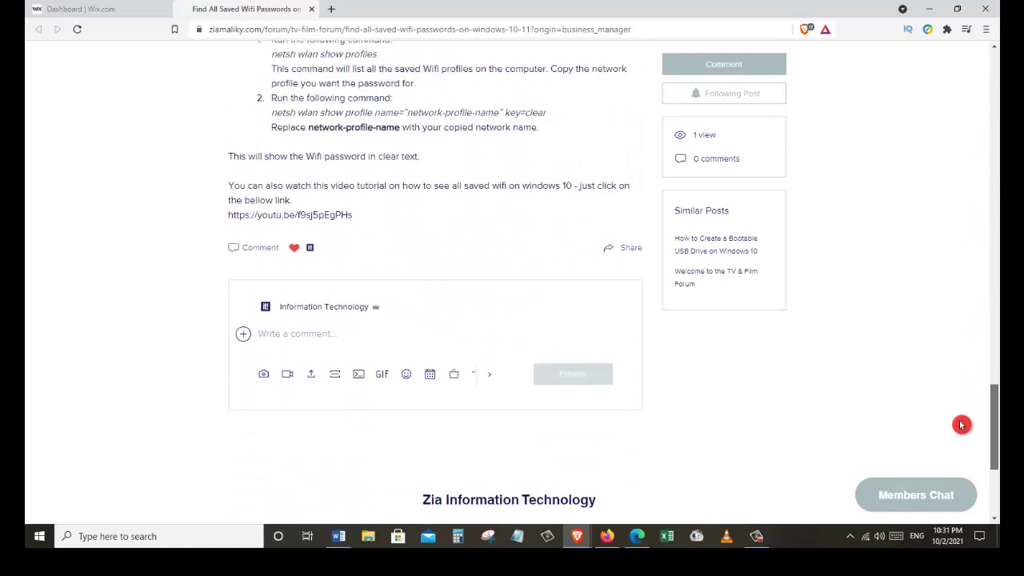